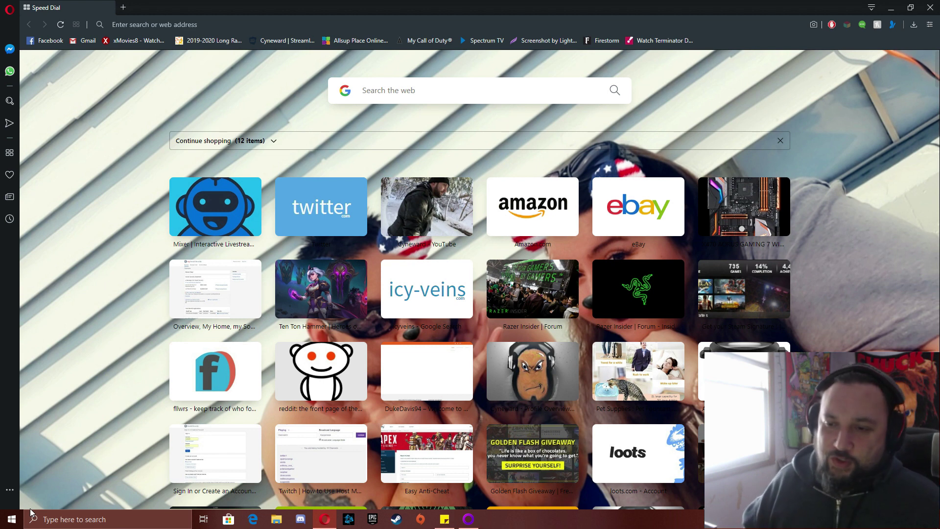
Step: Bring up GOG Galaxy from the taskbar and maximize its window to full screen
left_click(469, 519)
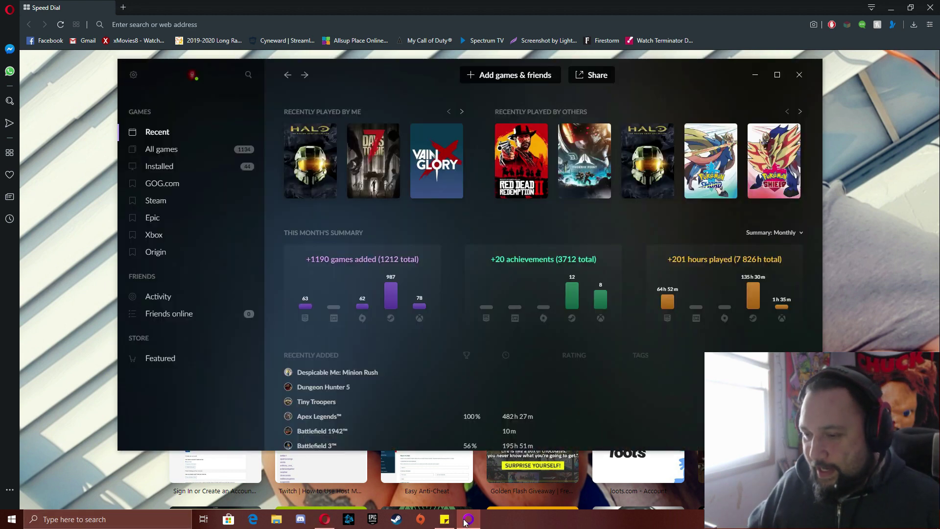
left_click(778, 76)
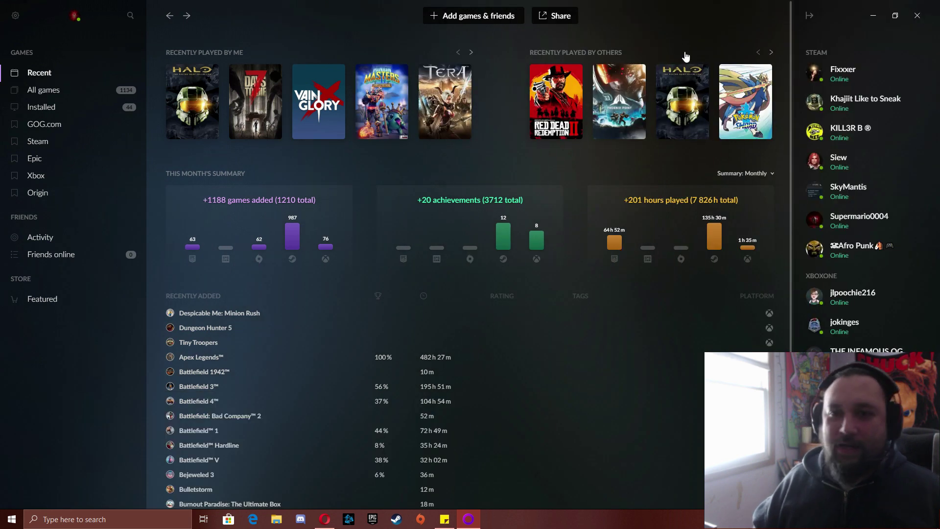
left_click(73, 92)
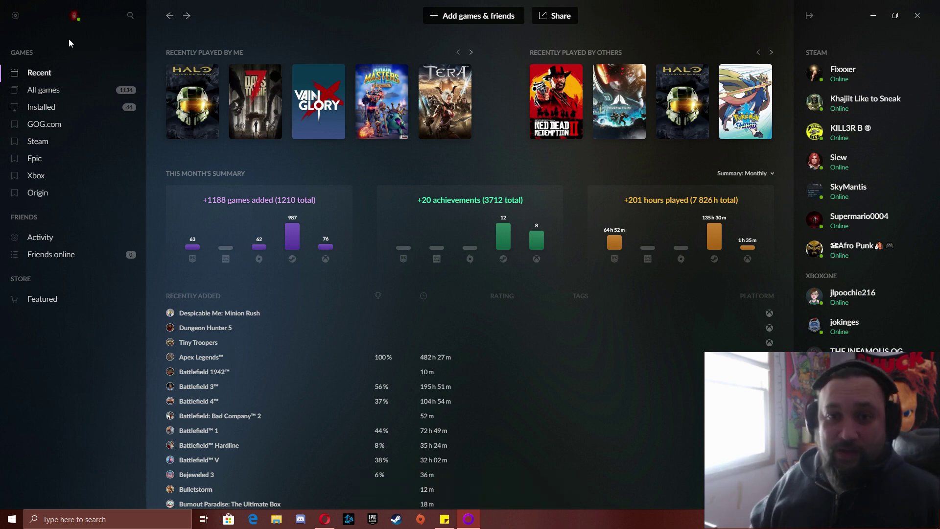
left_click(15, 16)
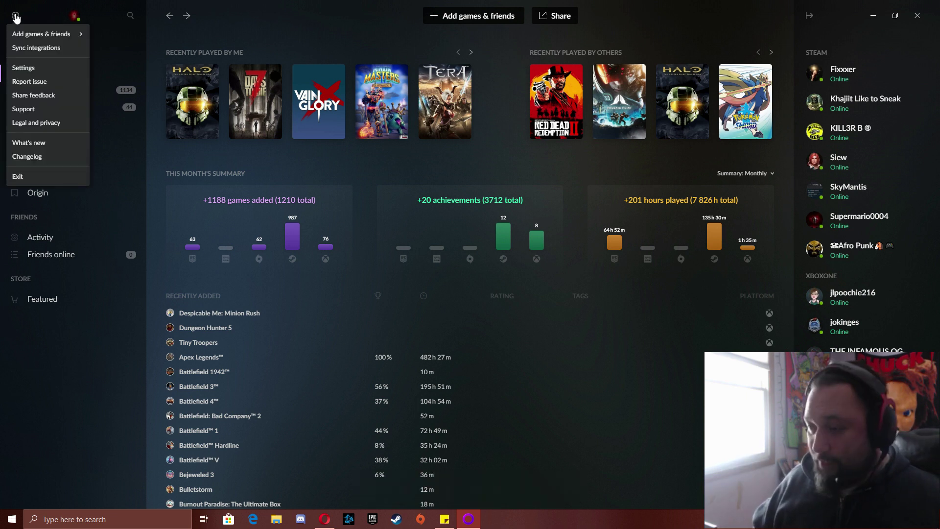
mouse_move(36, 36)
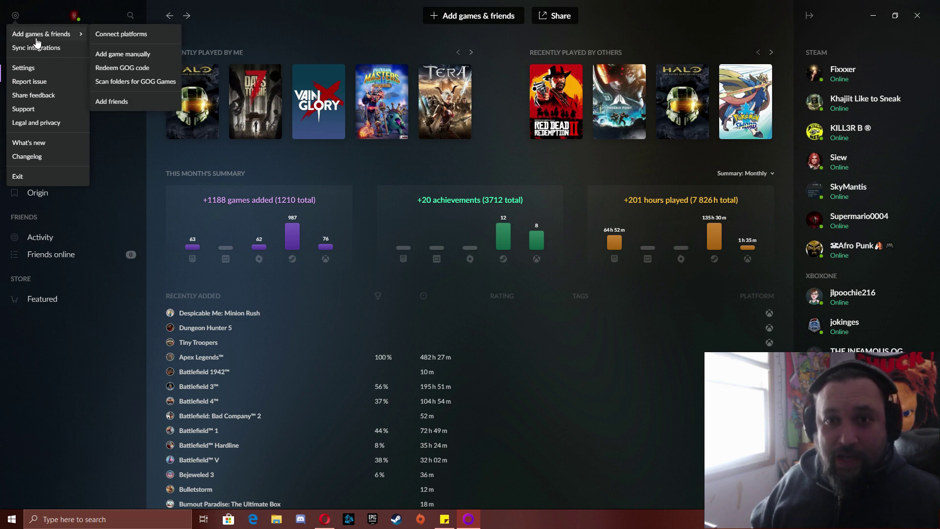
left_click(123, 36)
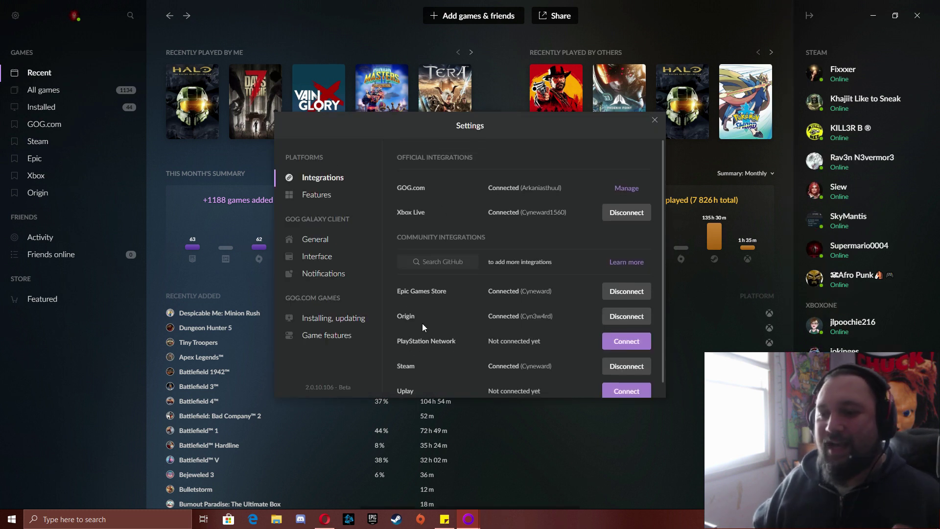
scroll(422, 323, "down", 1)
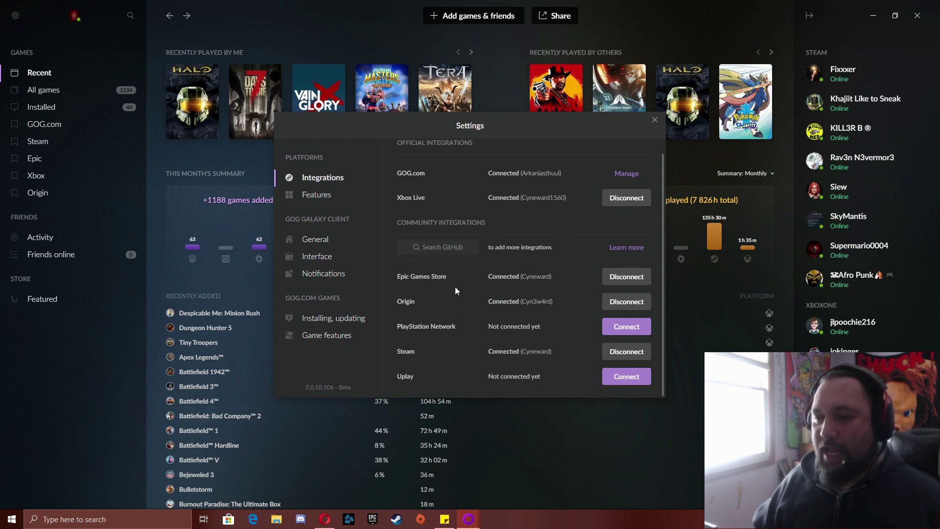
scroll(431, 260, "up", 1)
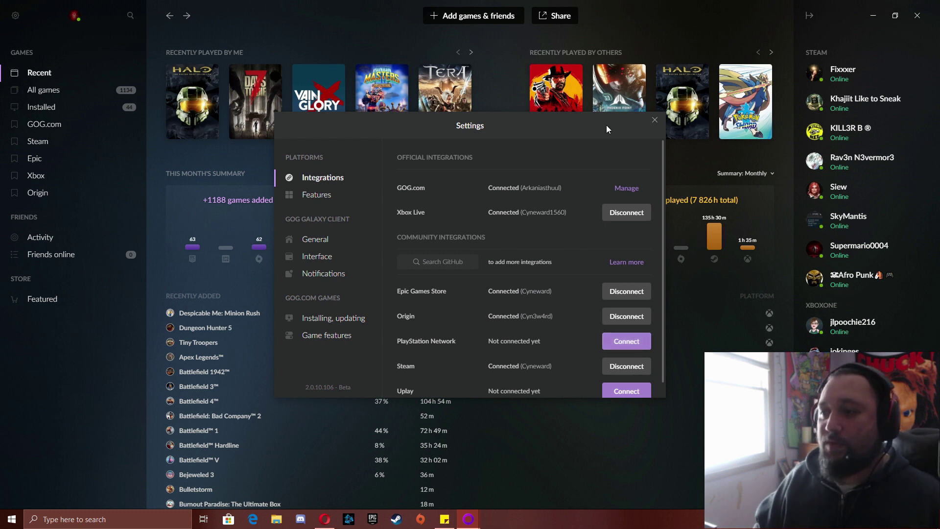
left_click(656, 120)
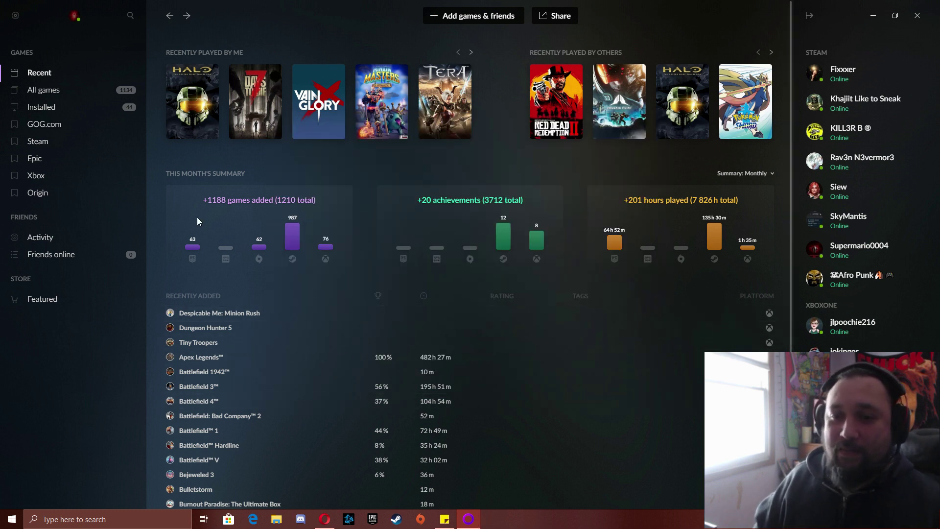
left_click(45, 94)
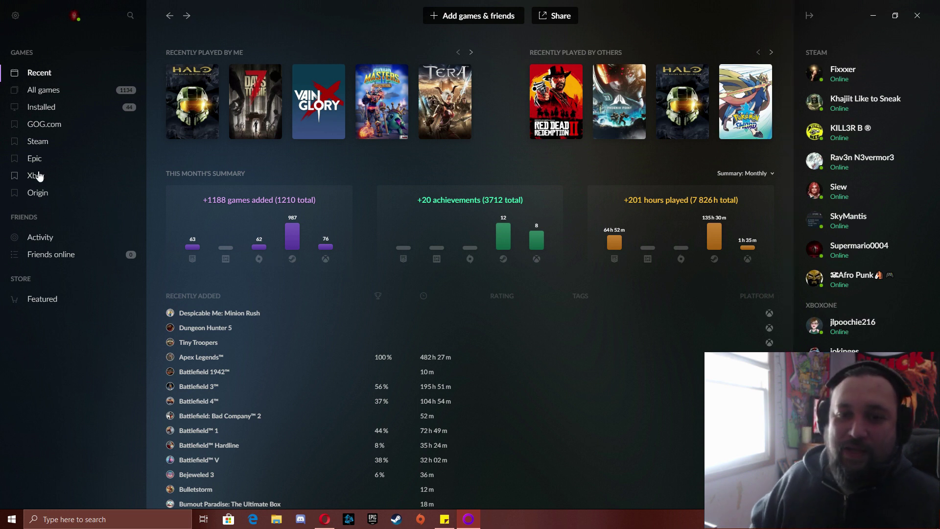
Step: Browse the All games grid, then the Installed games grid
left_click(33, 90)
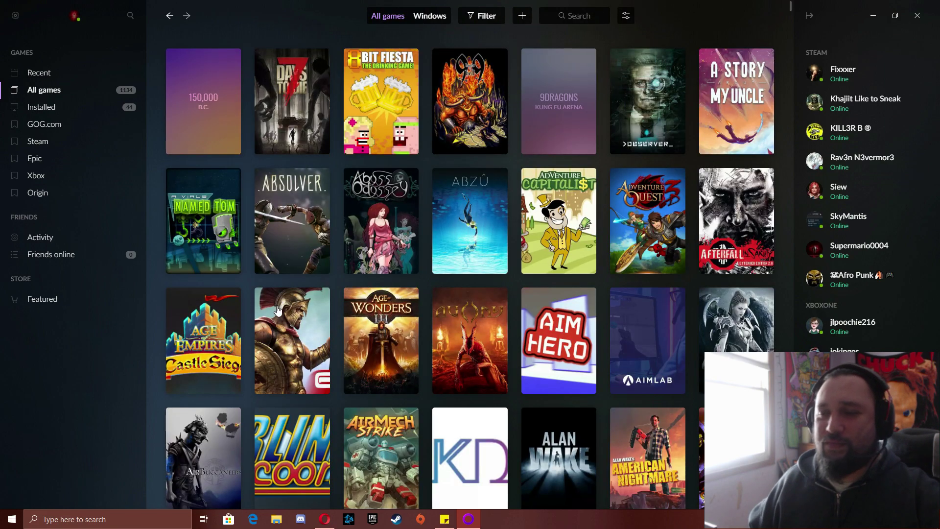
scroll(401, 279, "down", 10)
scroll(421, 372, "up", 8)
scroll(414, 397, "up", 3)
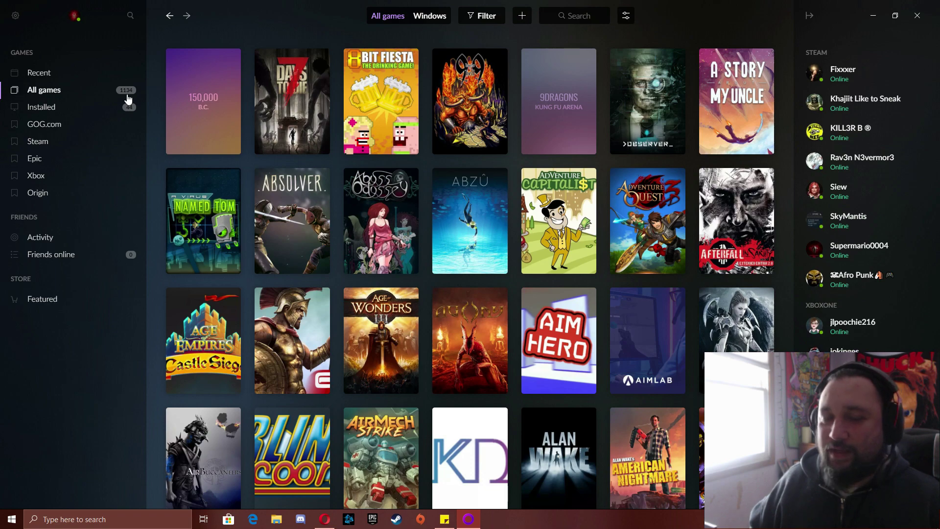
left_click(48, 114)
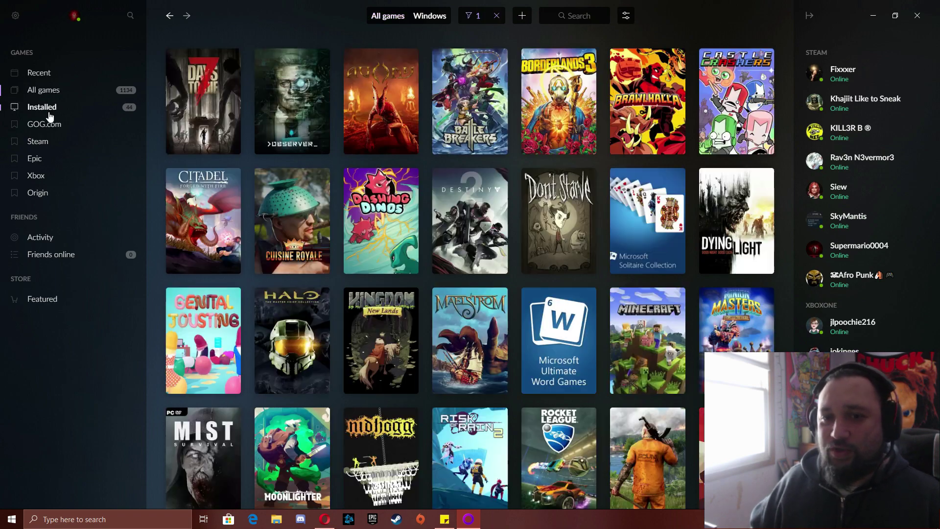
scroll(457, 408, "down", 5)
scroll(455, 407, "down", 2)
scroll(454, 405, "up", 6)
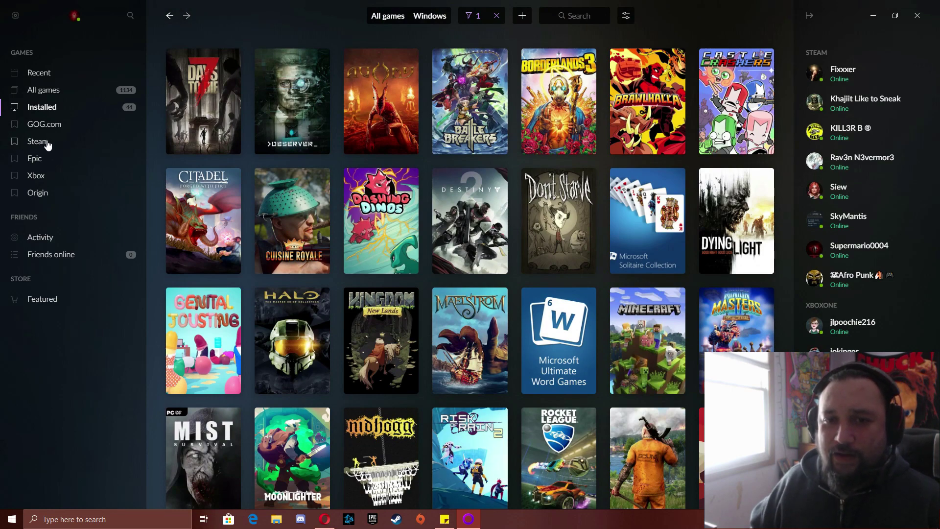
Step: Browse the Epic games, then finish on the Xbox games collection
left_click(41, 162)
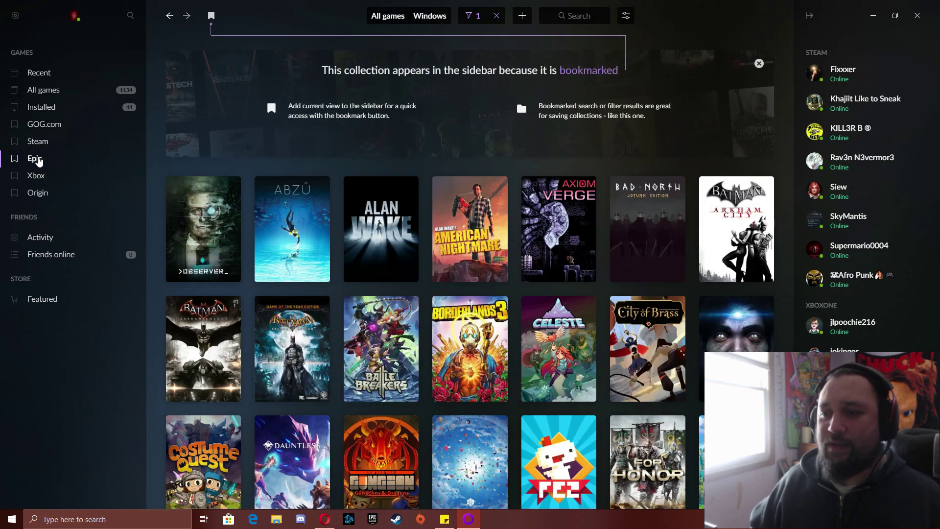
scroll(235, 347, "down", 8)
scroll(516, 396, "up", 3)
scroll(483, 416, "up", 5)
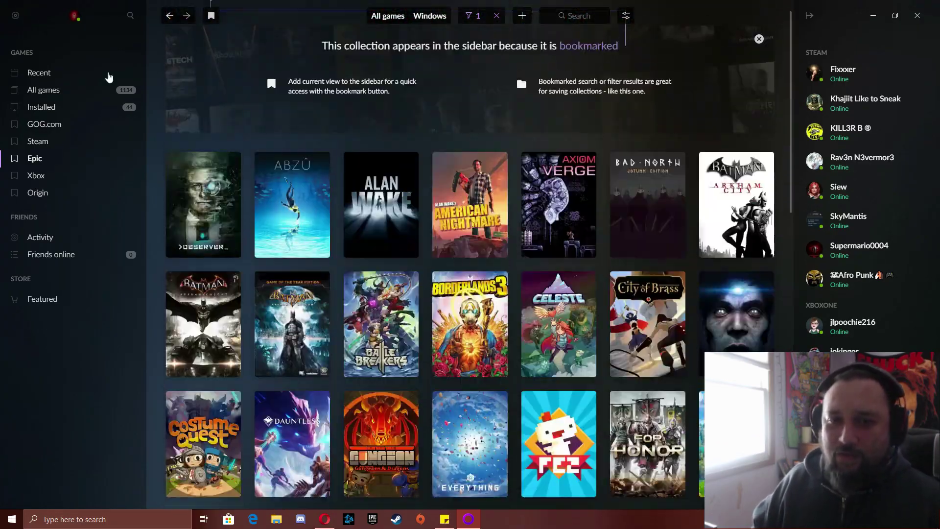
left_click(36, 175)
scroll(434, 322, "down", 1)
scroll(434, 322, "down", 15)
scroll(418, 333, "up", 7)
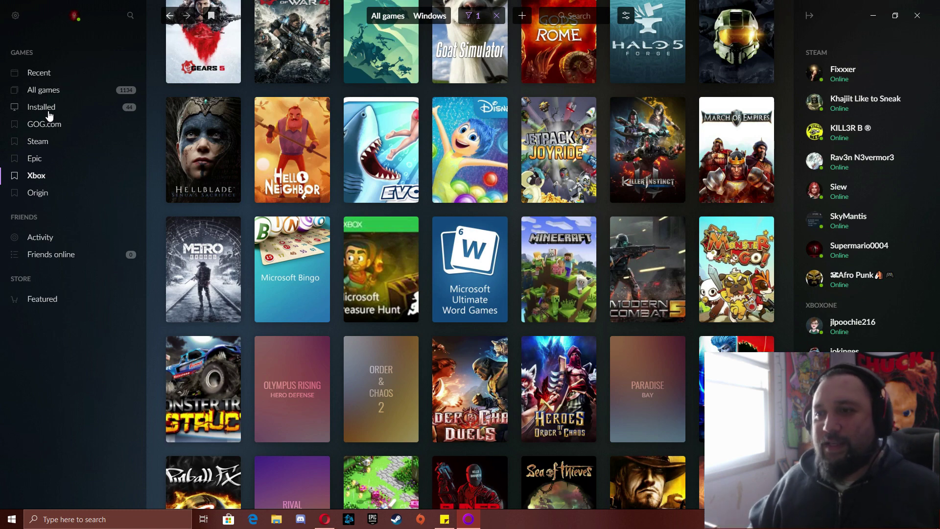
scroll(361, 346, "up", 5)
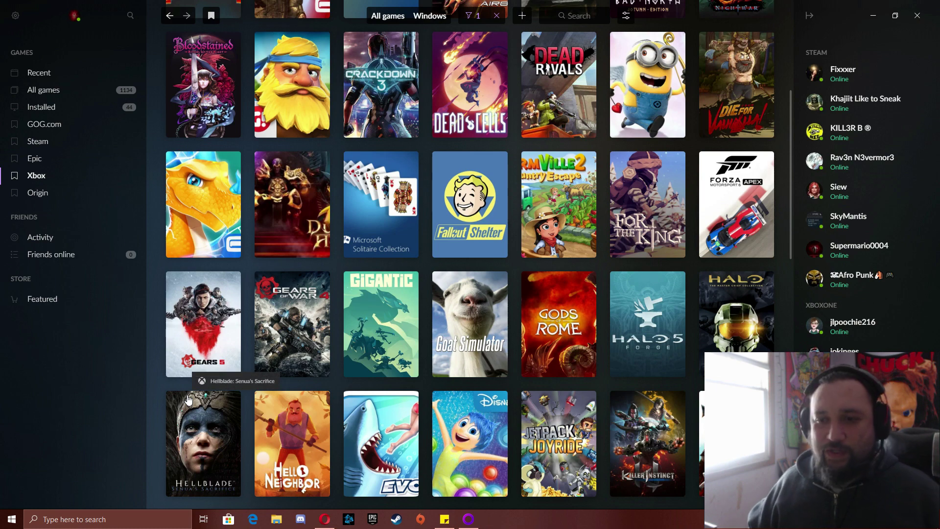
scroll(425, 365, "up", 5)
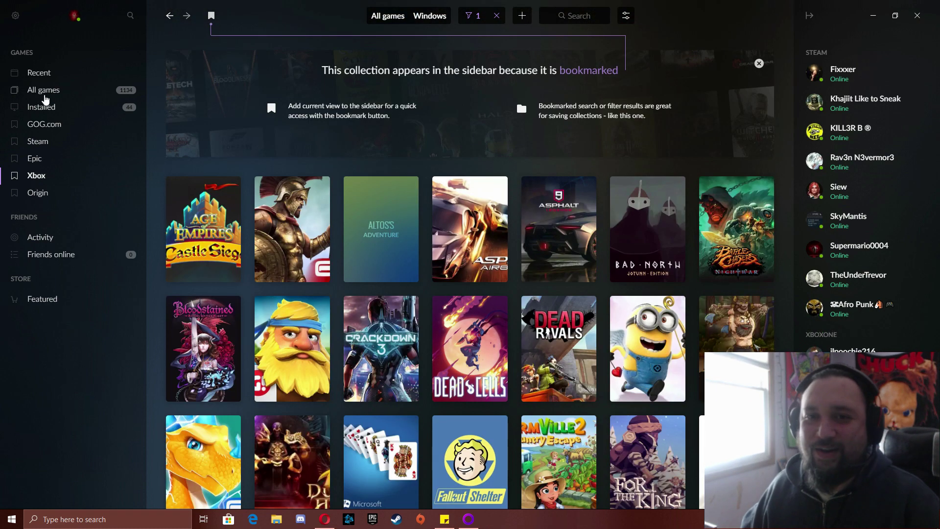
Step: Revisit All games and the Epic collection, opening the >observer_ page
left_click(44, 93)
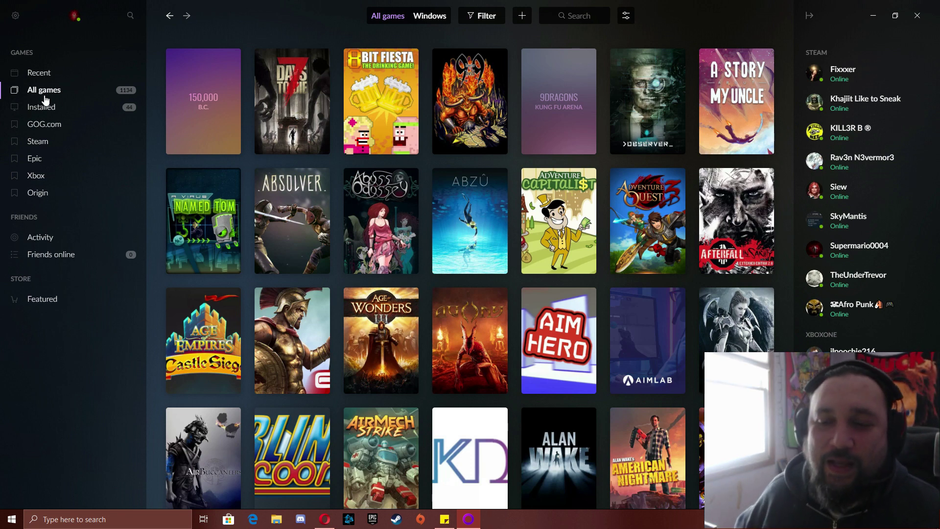
left_click(53, 160)
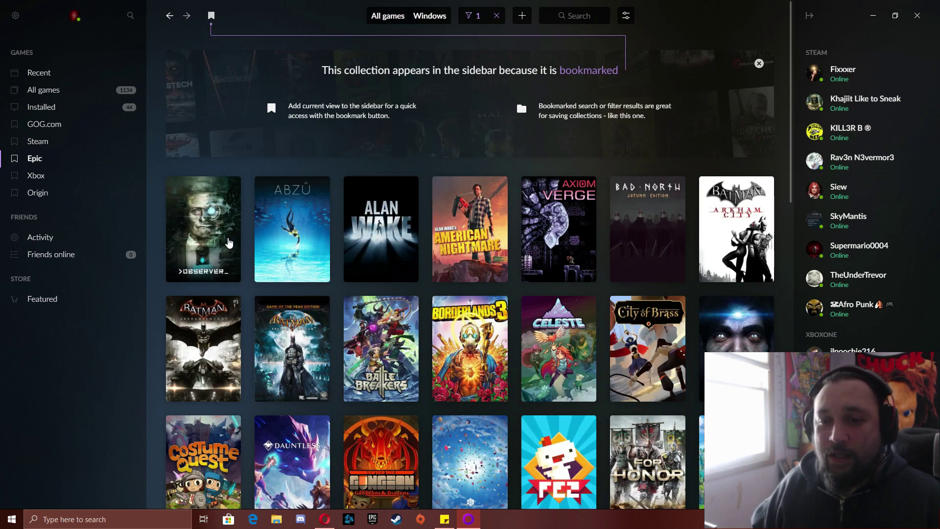
left_click(218, 250)
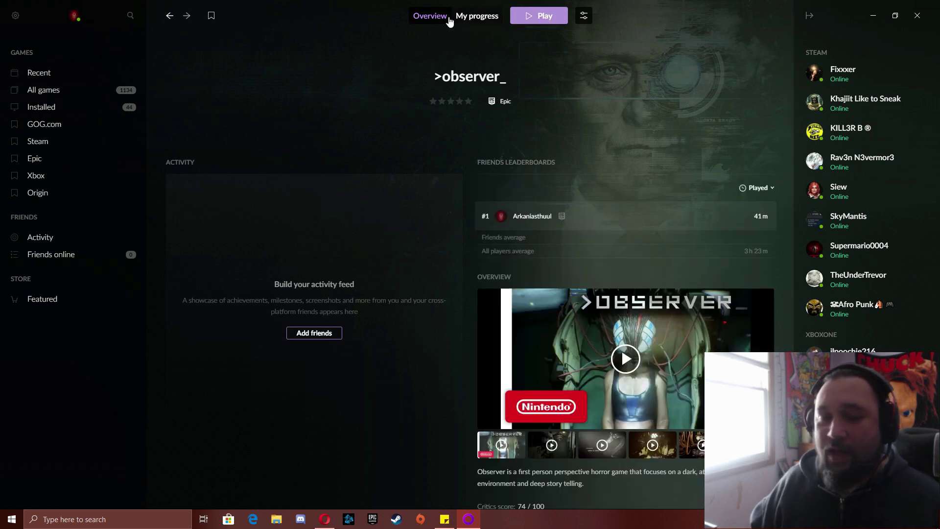
Step: Open 7 Days to Die from the Steam collection and scroll through its page
left_click(41, 143)
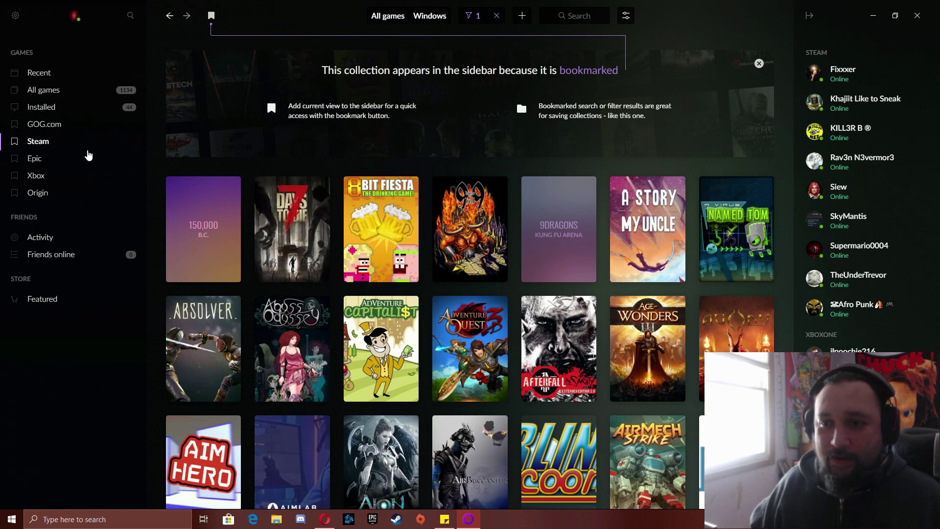
left_click(293, 233)
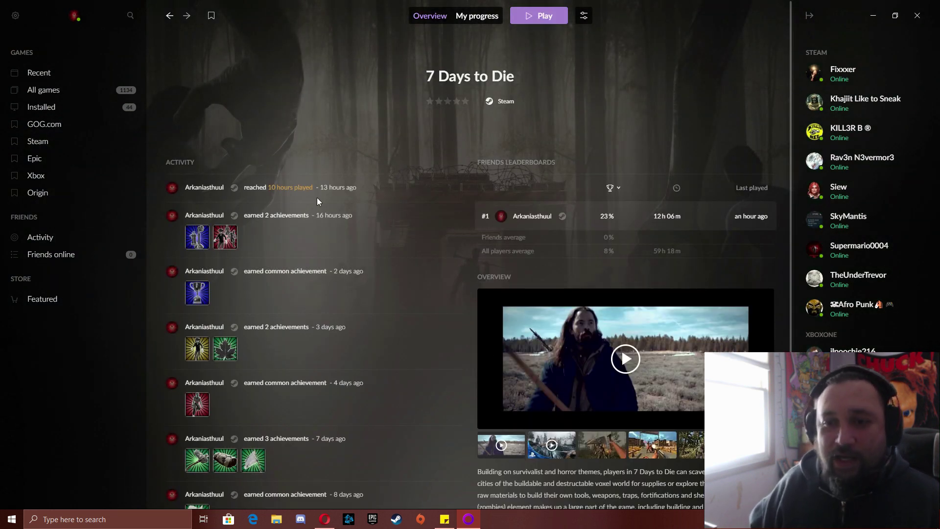
scroll(242, 430, "down", 3)
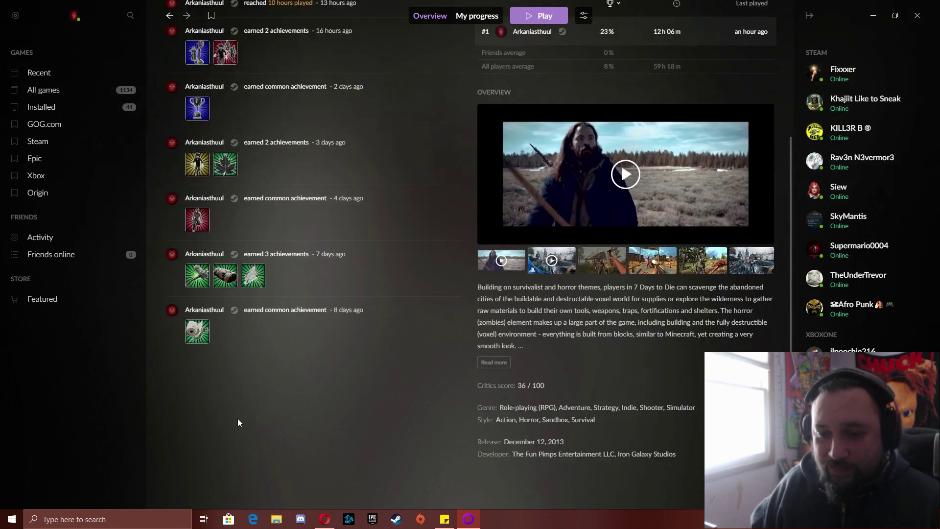
scroll(253, 432, "up", 3)
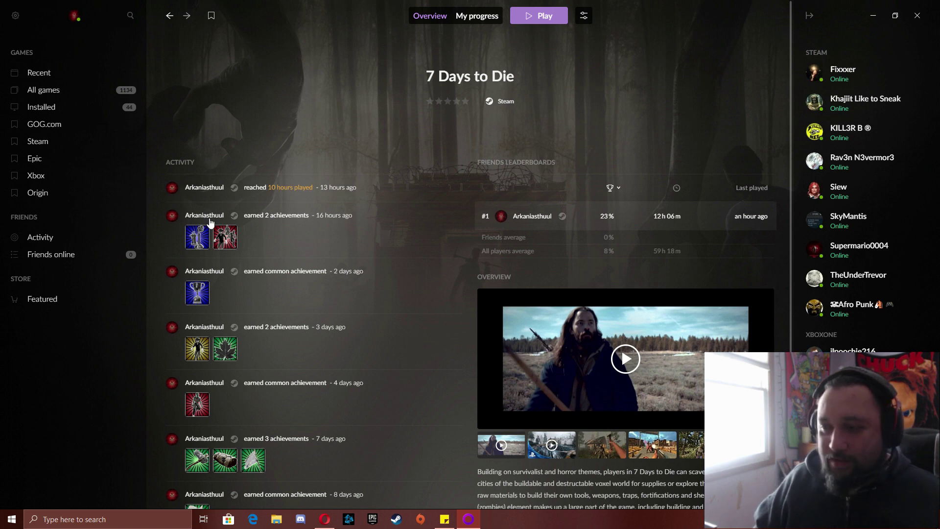
scroll(593, 350, "down", 3)
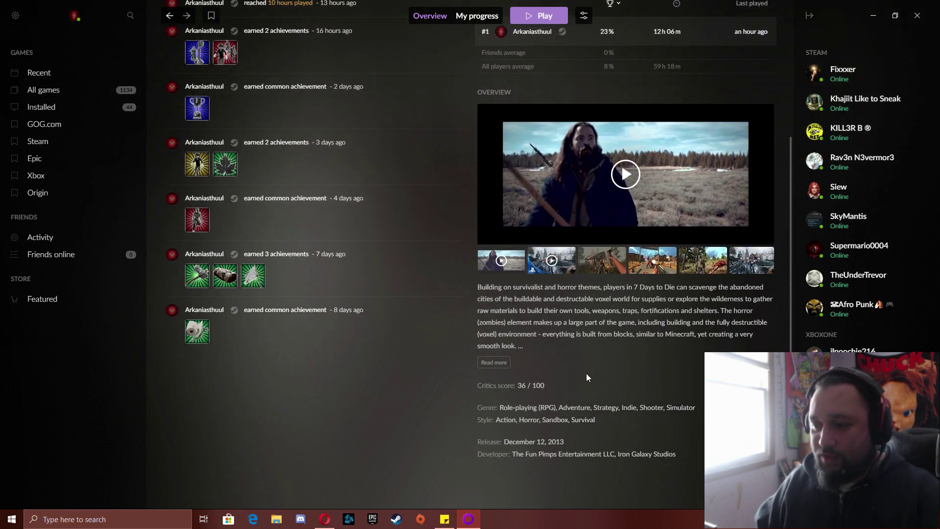
scroll(570, 422, "up", 4)
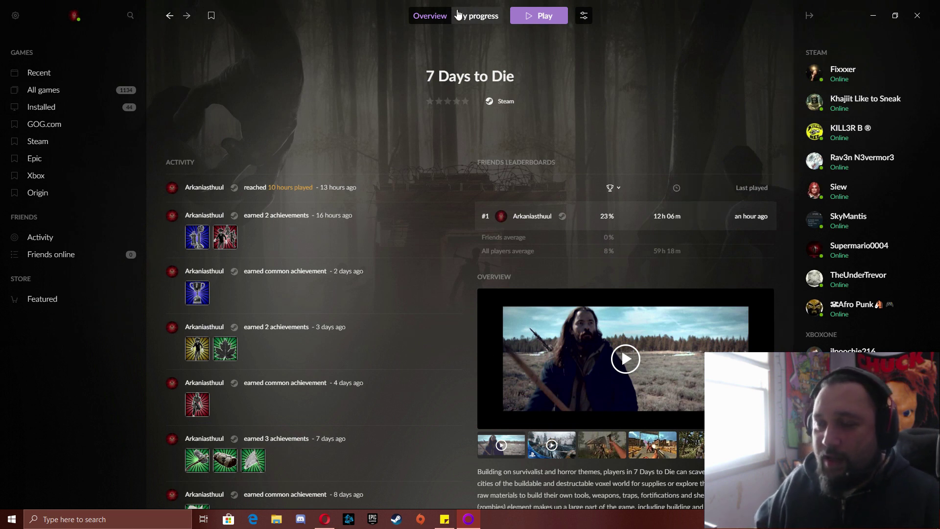
left_click(585, 17)
mouse_move(607, 58)
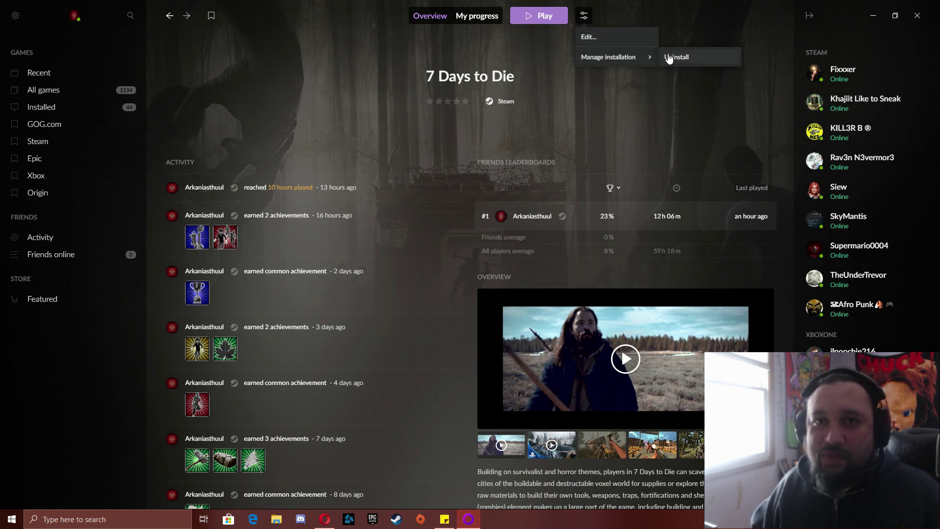
left_click(594, 38)
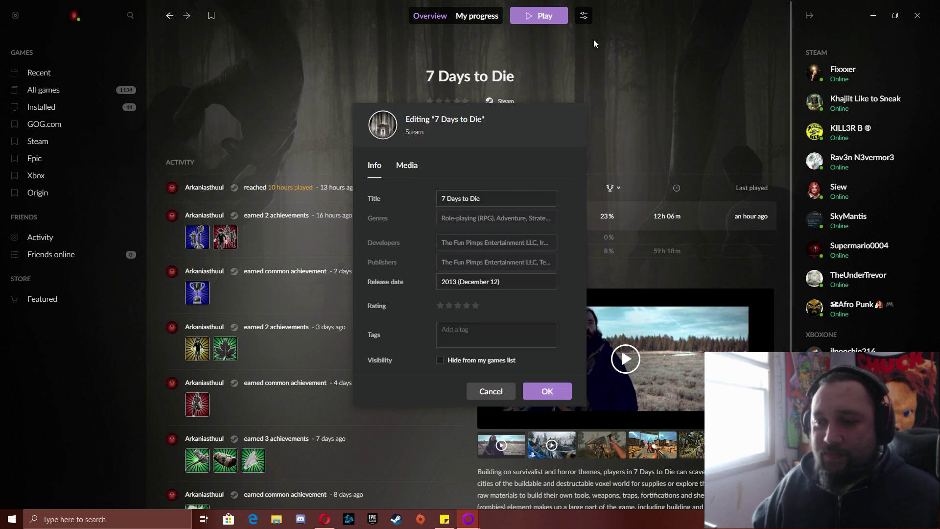
left_click_drag(500, 198, 443, 200)
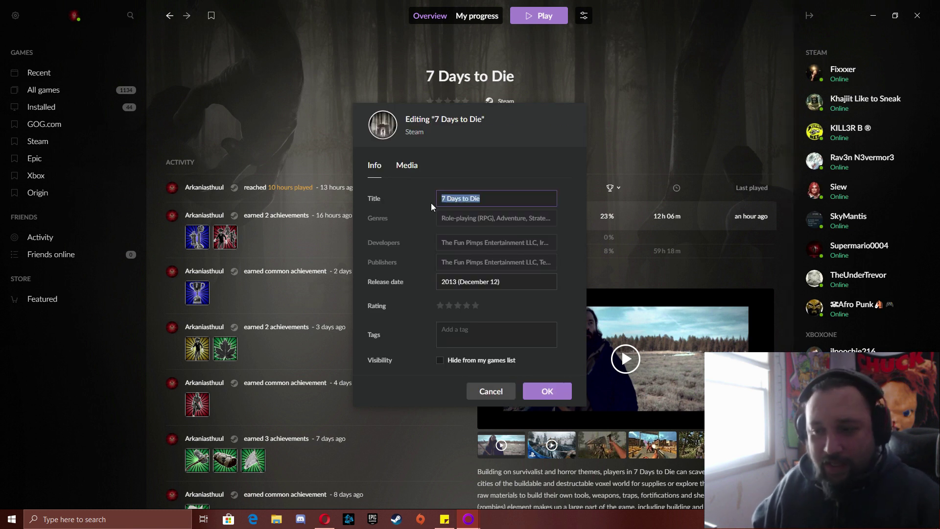
left_click(408, 166)
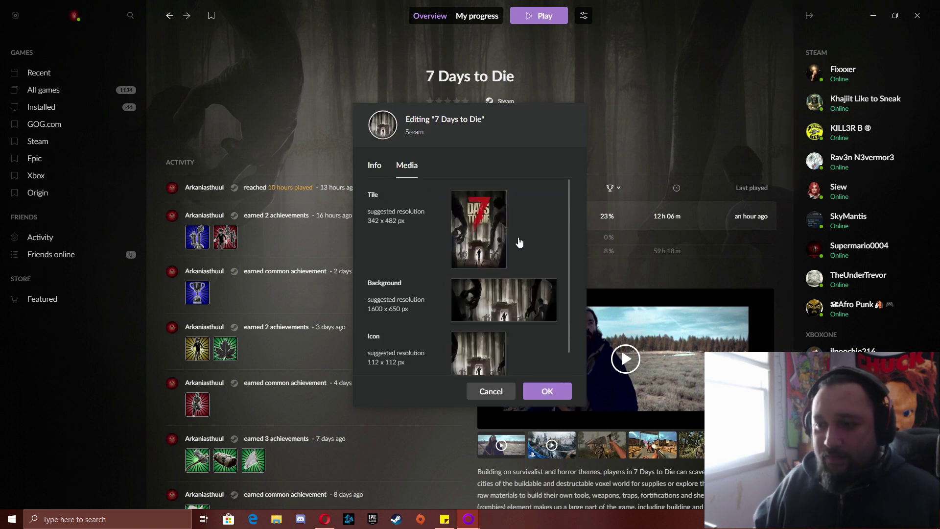
scroll(478, 274, "down", 1)
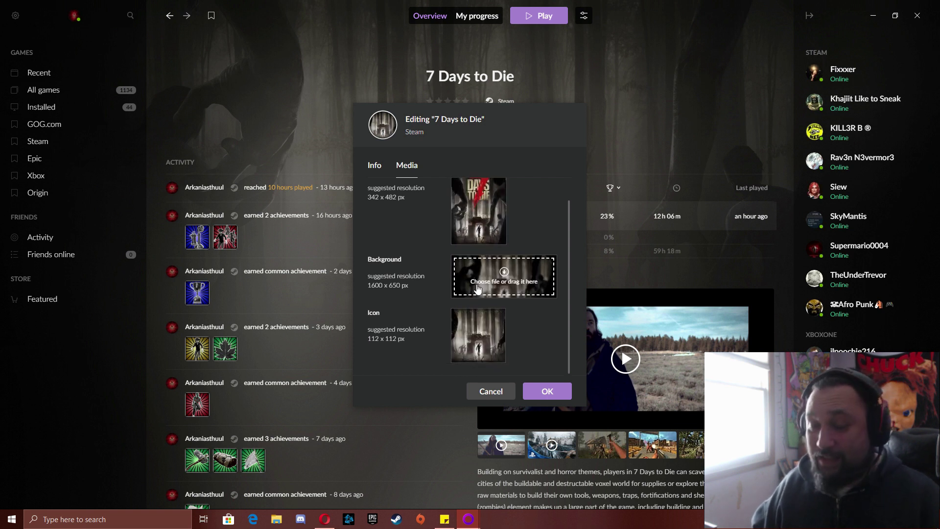
left_click(375, 167)
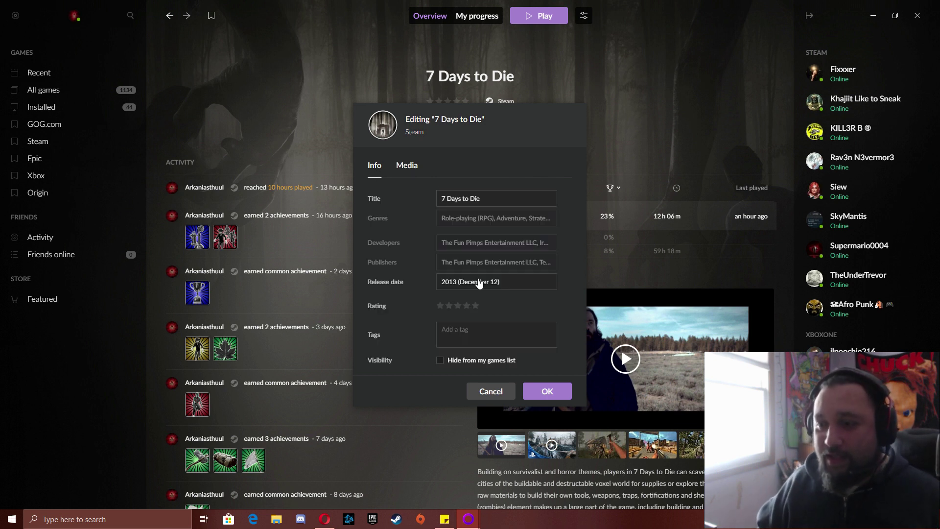
left_click(482, 364)
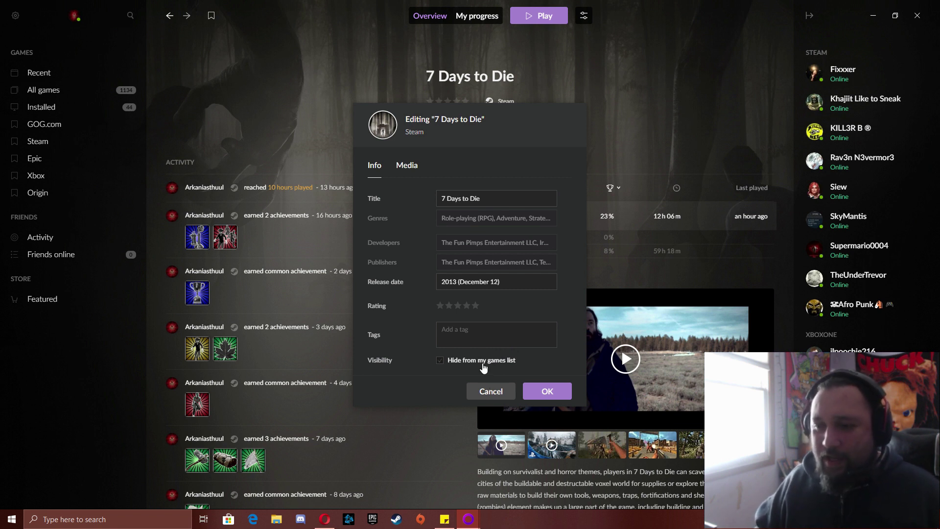
left_click(492, 391)
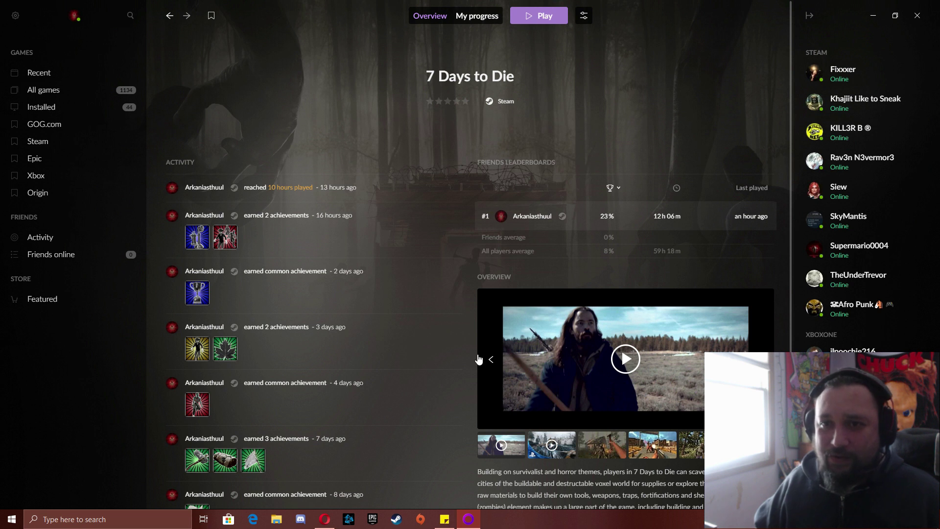
Step: Show 7 Days to Die's achievement progress, then view and dismiss the What's new notes
left_click(474, 18)
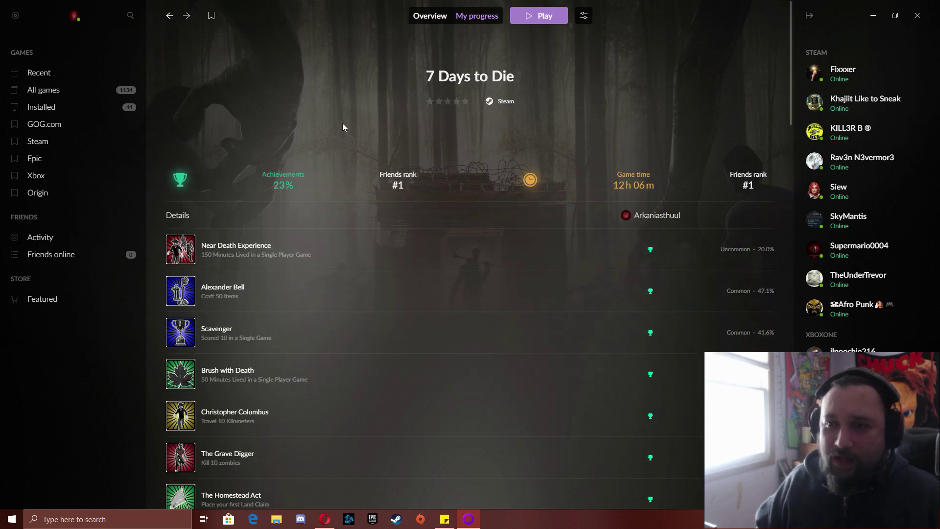
left_click(15, 15)
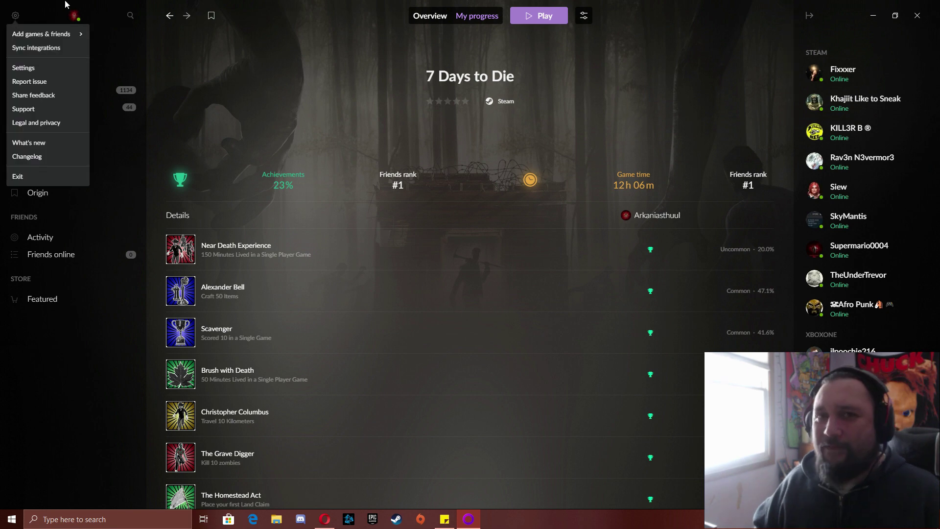
left_click(48, 144)
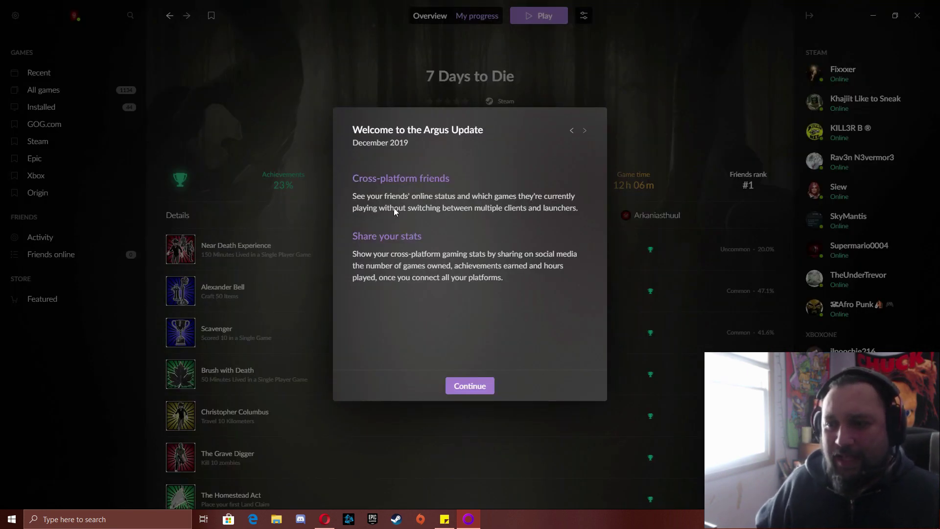
key("Escape")
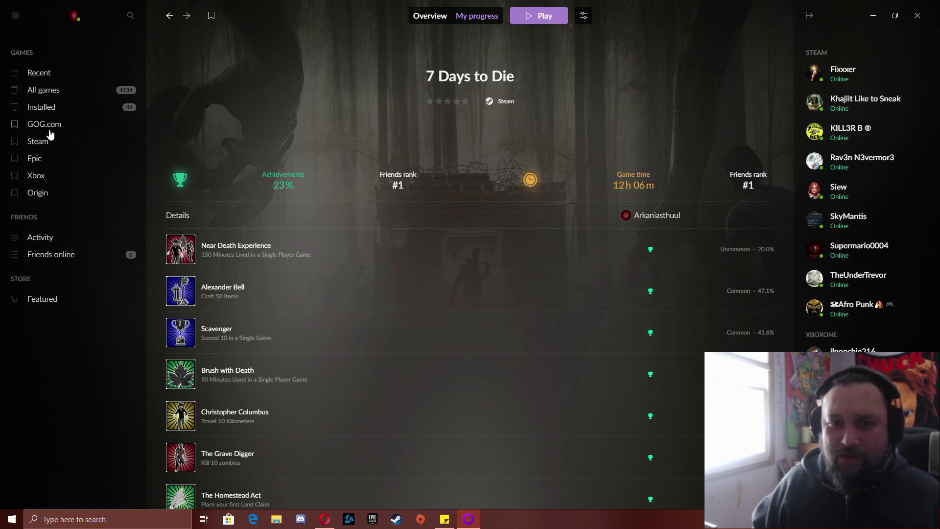
Step: Launch >observer_ from the Epic collection via Play and the Observer launcher's PLAY
left_click(38, 161)
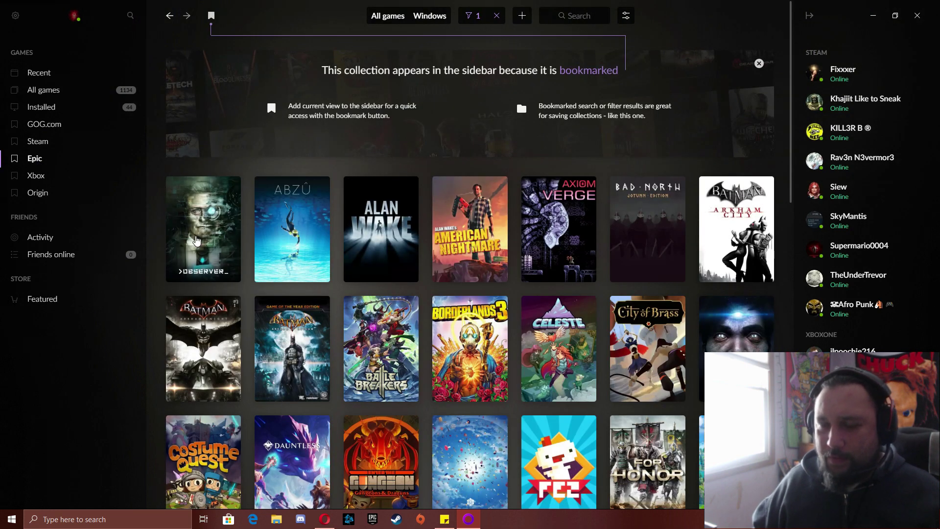
left_click(195, 240)
left_click(536, 22)
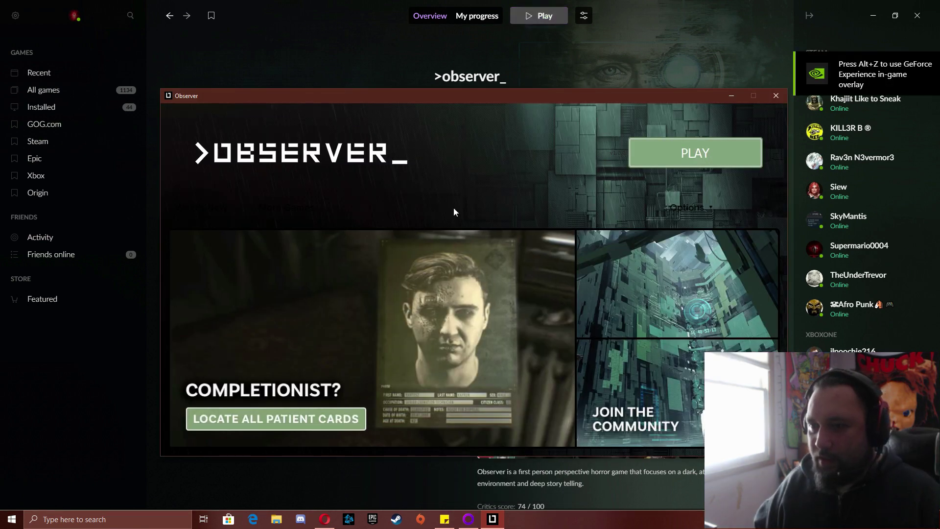
left_click(668, 148)
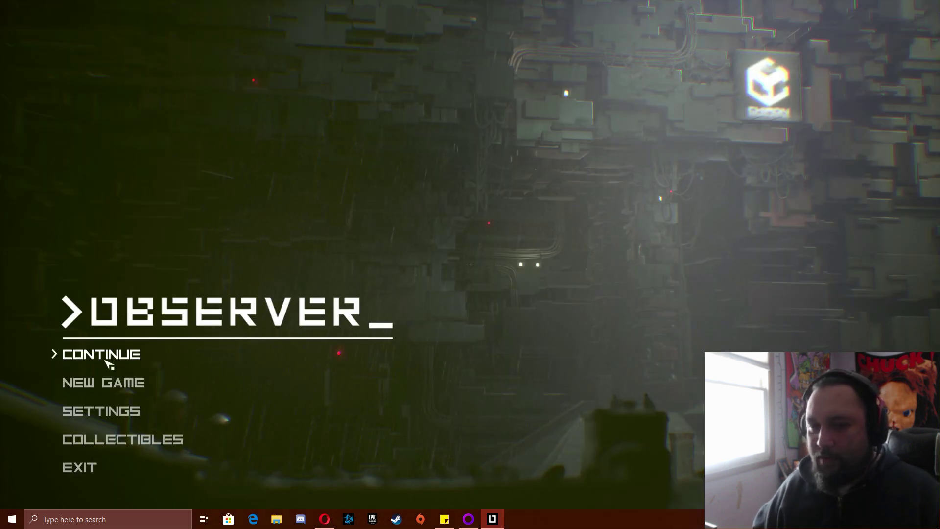
Step: Exit >observer_, close its launcher window, and open the client's general menu
left_click(96, 469)
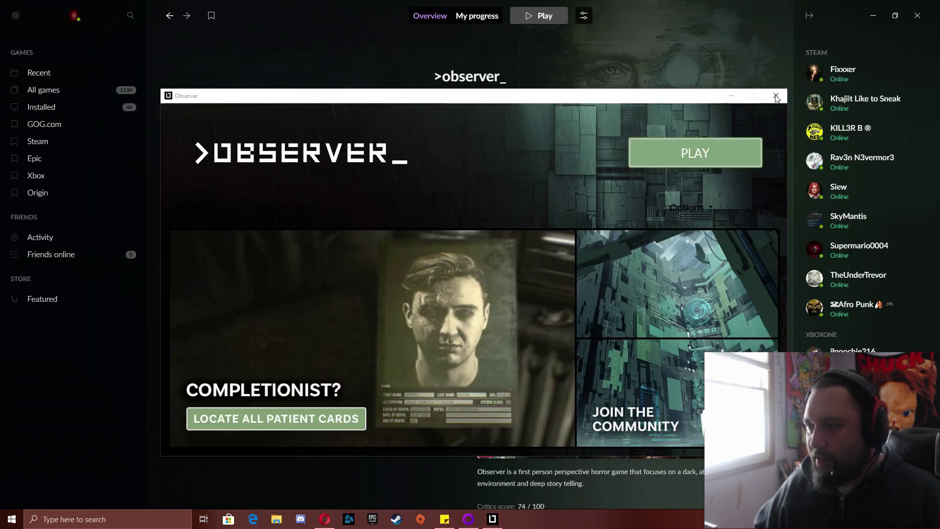
left_click(776, 97)
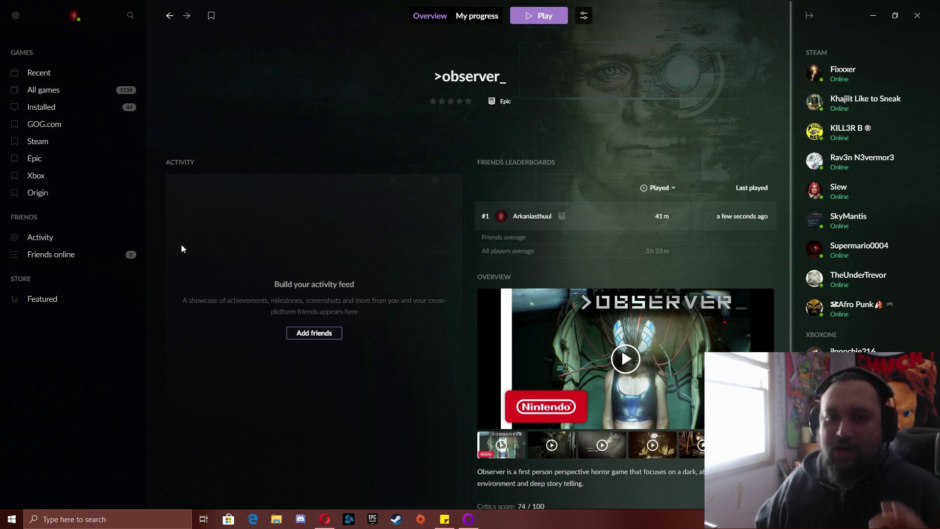
left_click(15, 16)
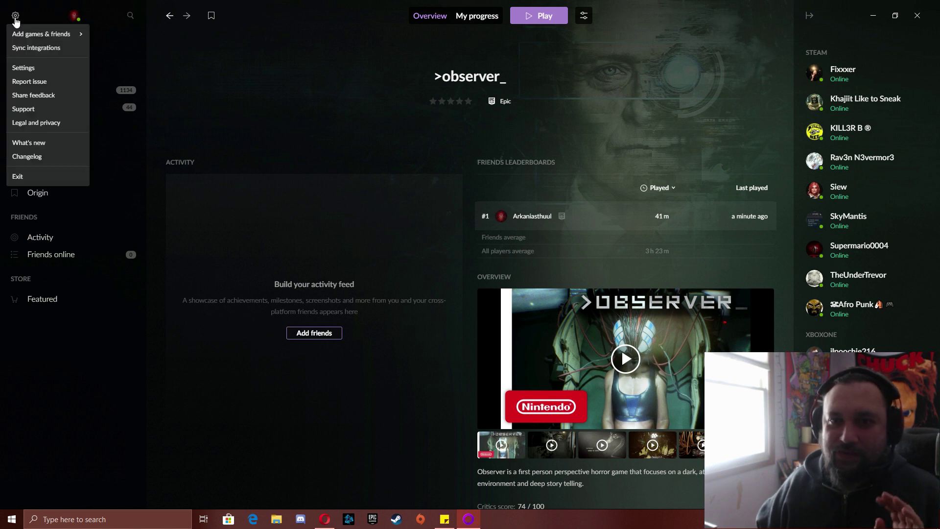
Step: Open Settings and look through the platform features, General and Interface pages
left_click(26, 70)
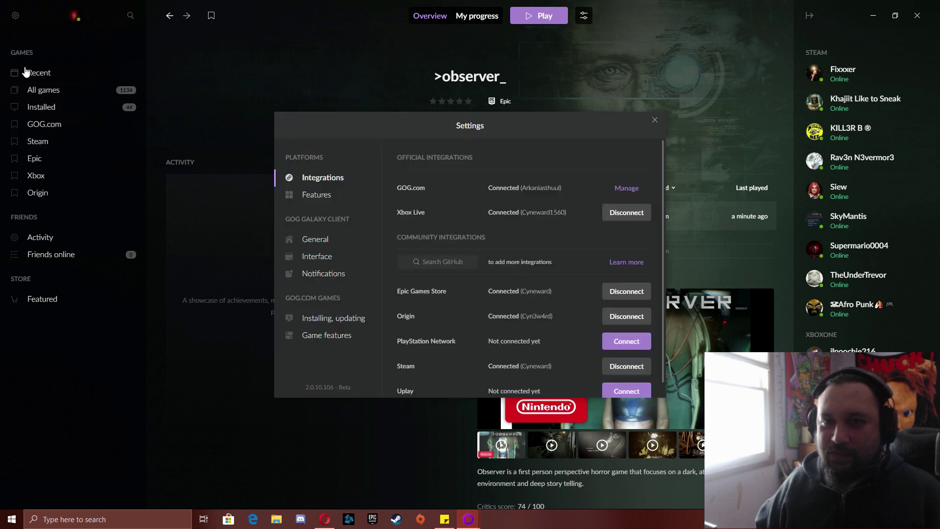
left_click(330, 202)
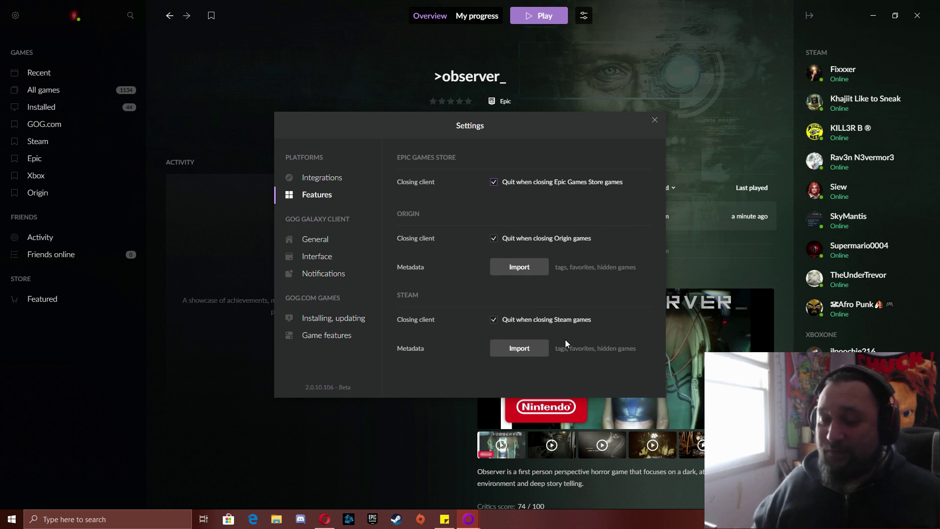
left_click(315, 240)
left_click(319, 263)
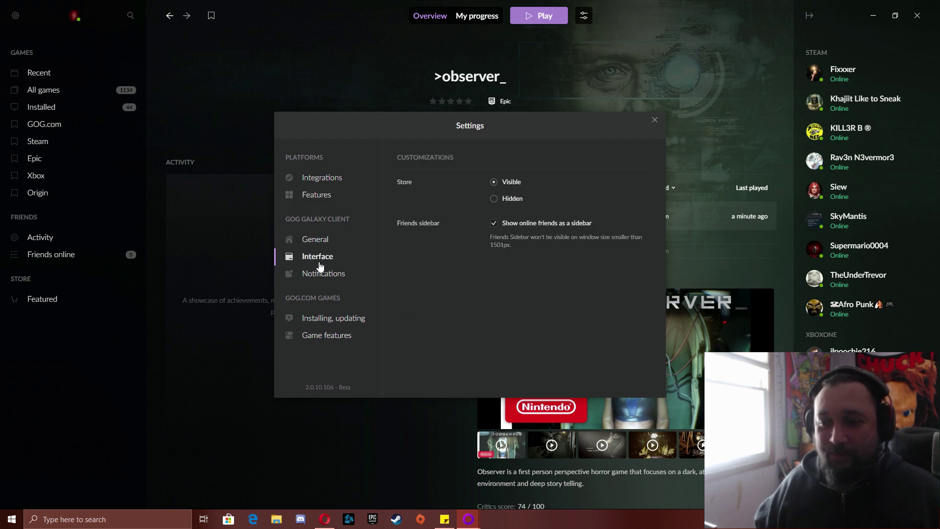
left_click(321, 244)
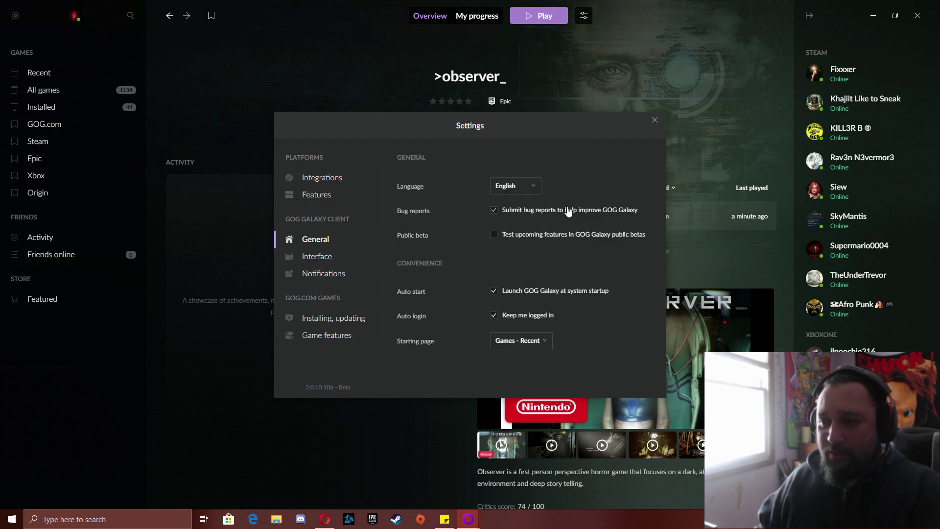
left_click(326, 257)
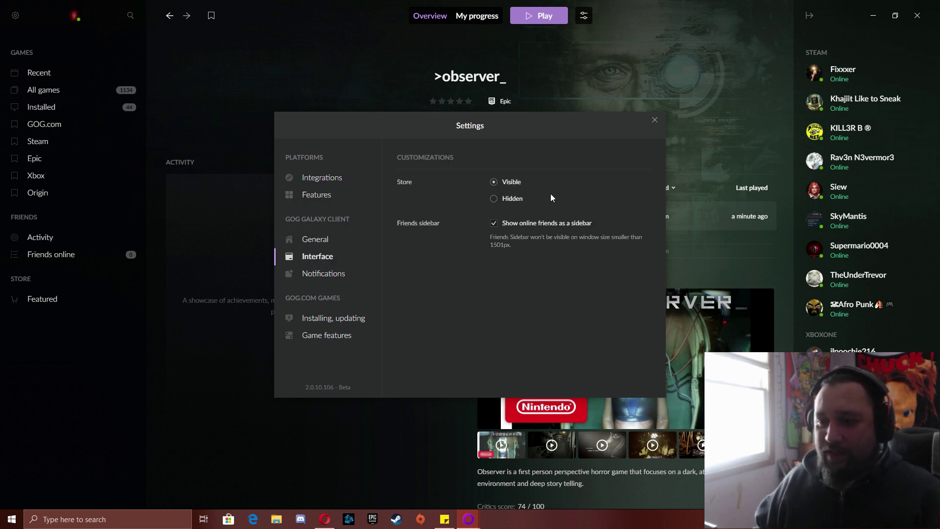
Step: Check Installing and updating, cancel an install folder change, then show Game features
left_click(326, 318)
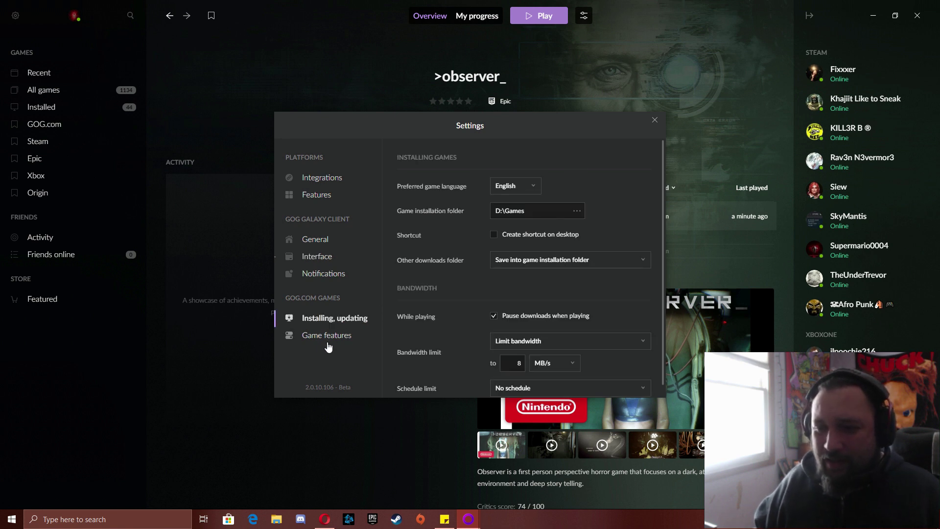
left_click(578, 212)
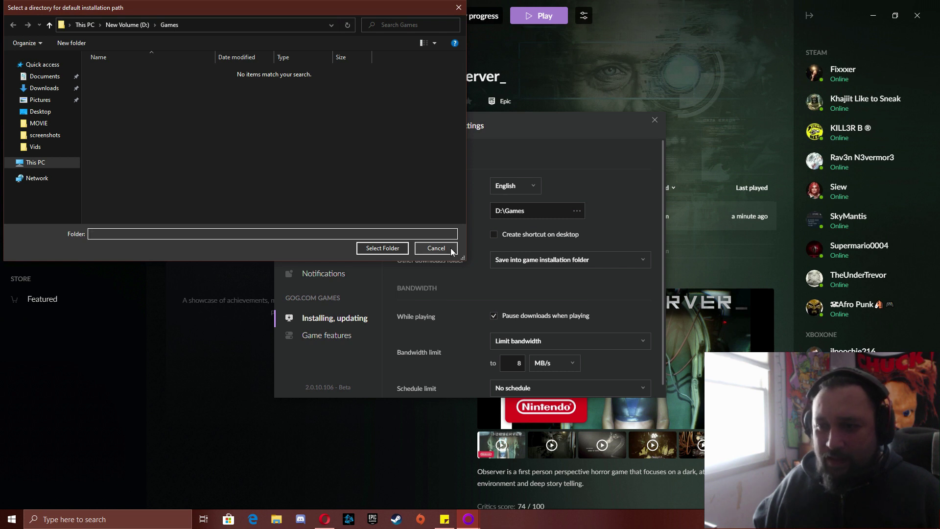
left_click(441, 249)
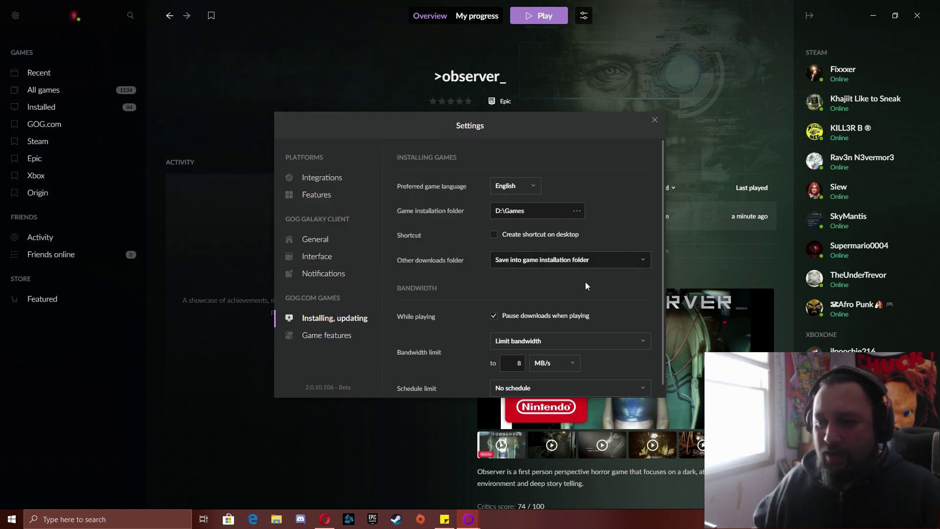
scroll(583, 291, "down", 1)
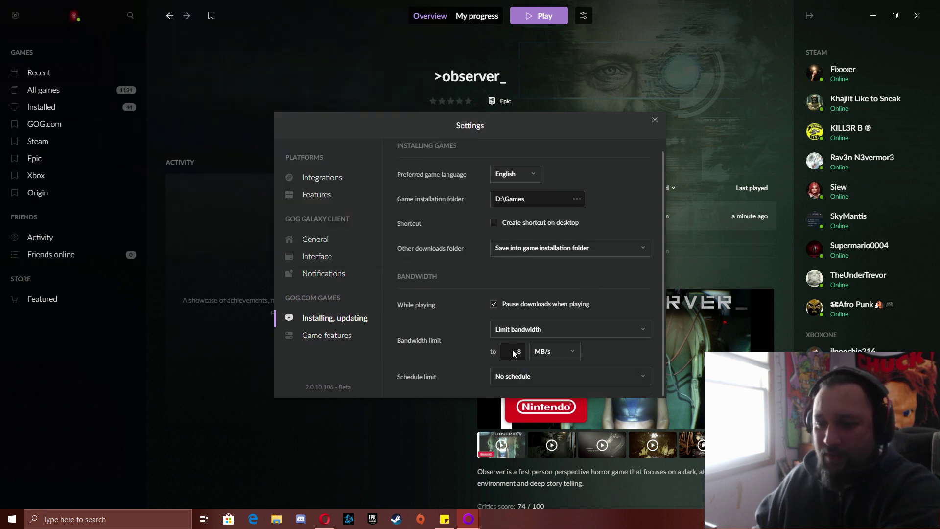
left_click(331, 343)
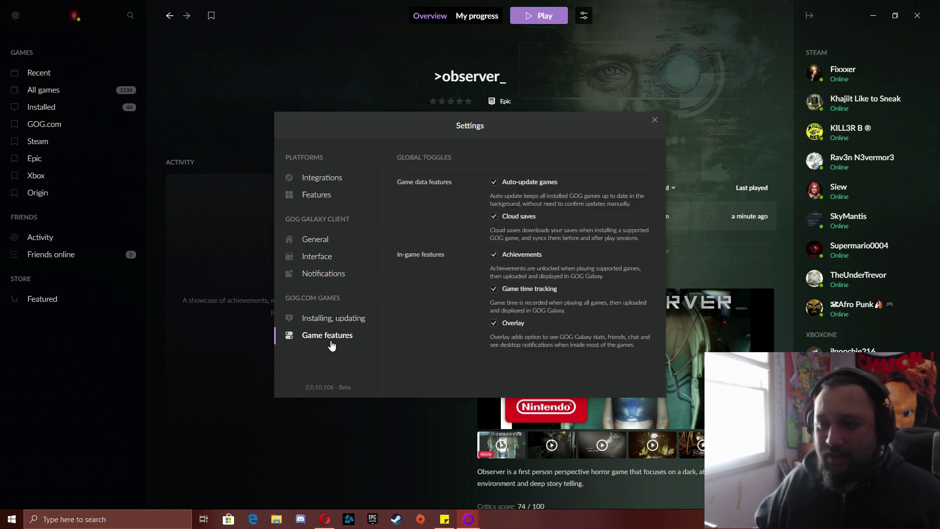
Step: Close Settings and start installing 8bit Fiesta from the Steam collection
left_click(654, 119)
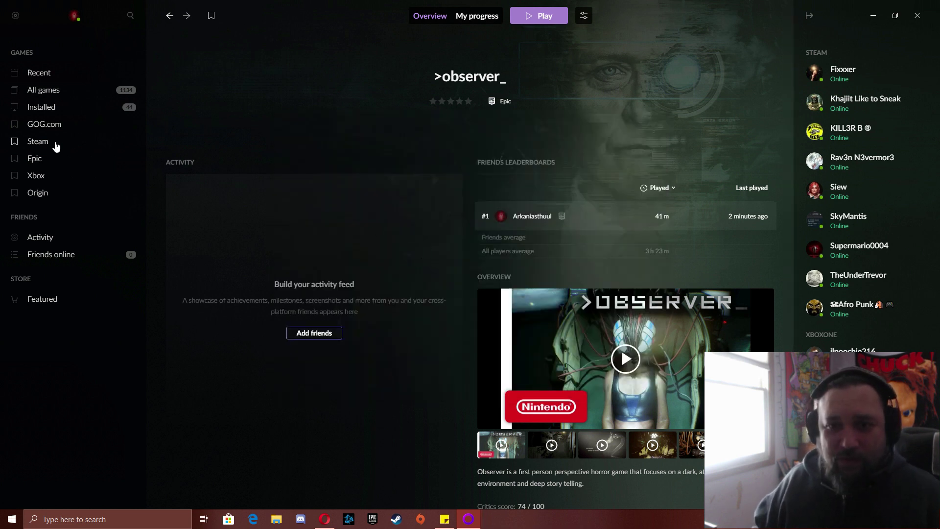
left_click(54, 143)
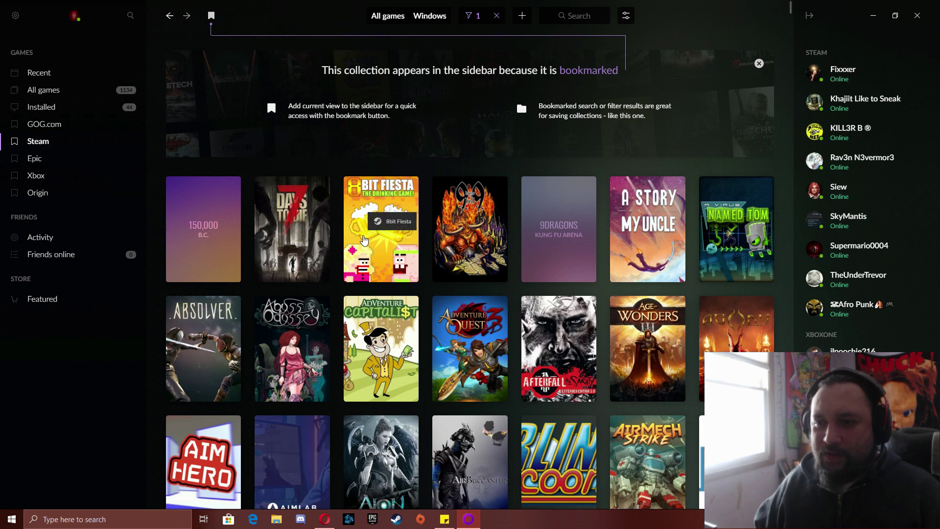
left_click(376, 281)
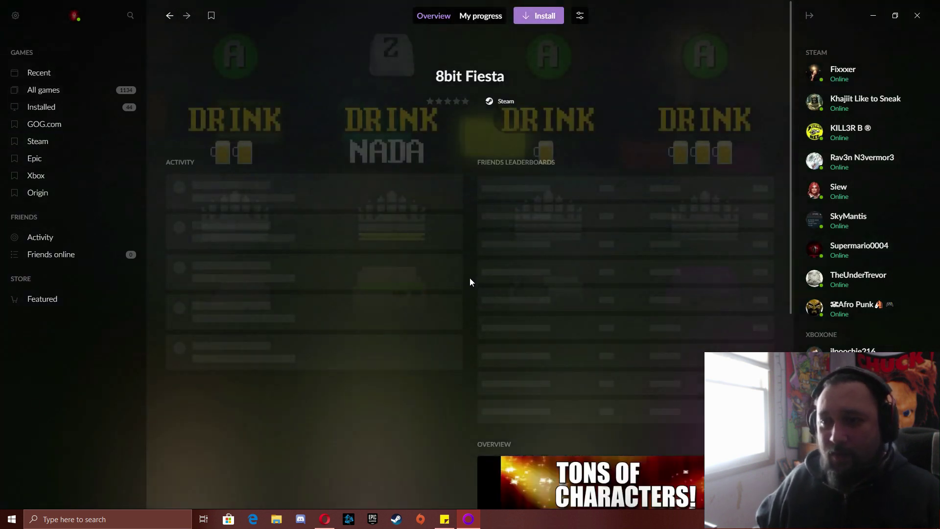
left_click(541, 21)
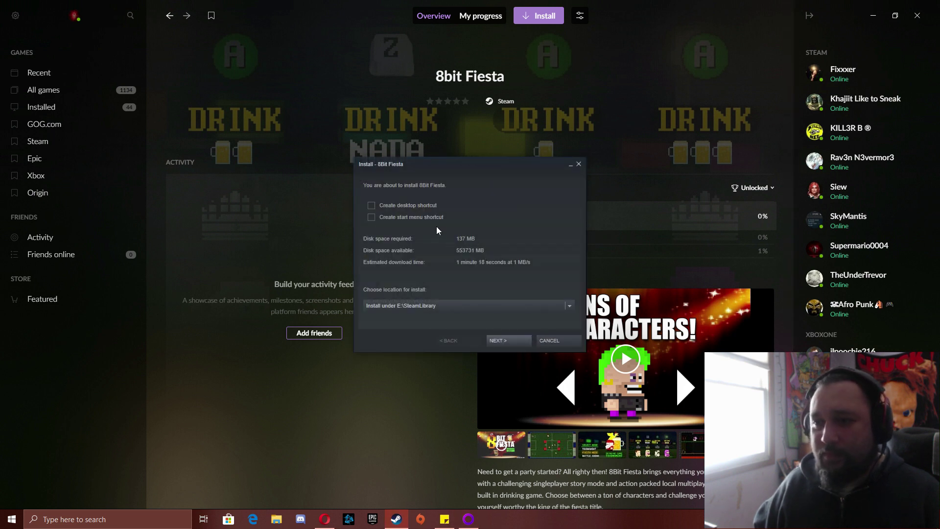
Step: Accept Steam's licence for 8Bit Fiesta, launch it from the Steam library, and return to GOG Galaxy
left_click(507, 339)
left_click(504, 338)
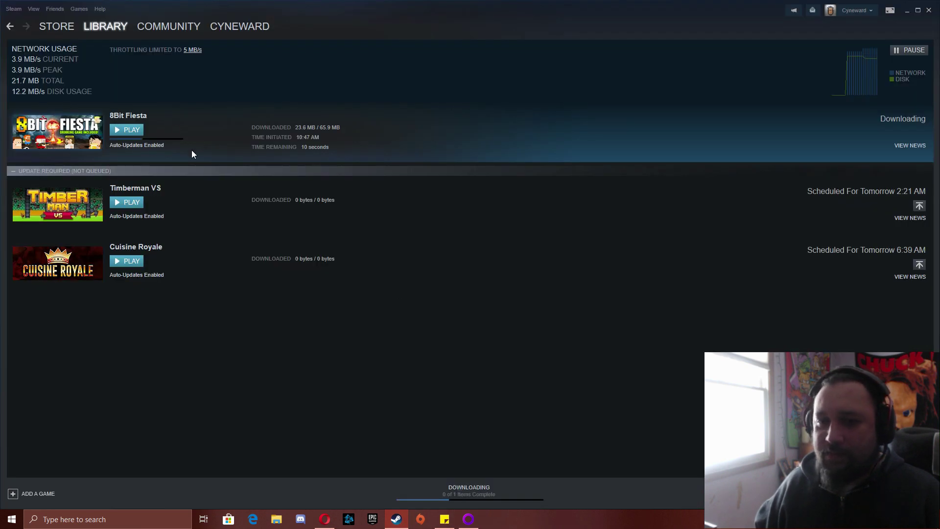
left_click(105, 26)
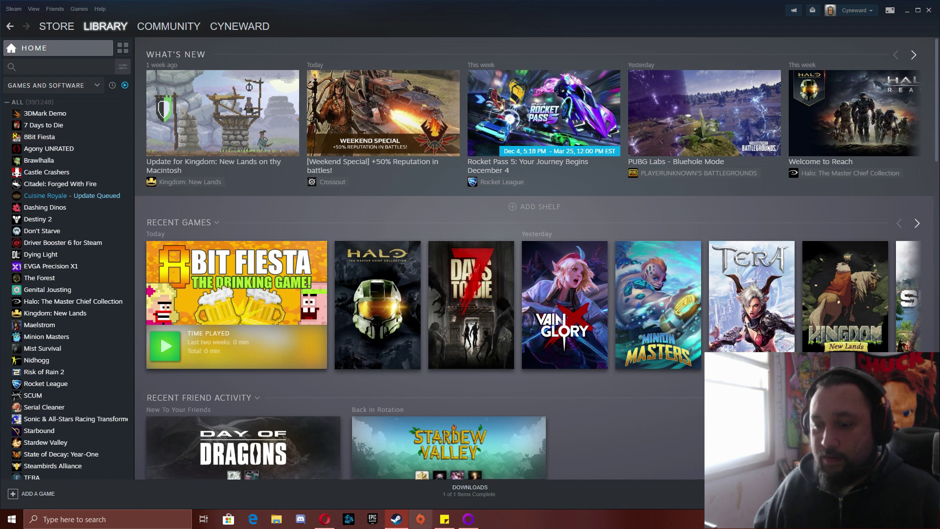
left_click(55, 139)
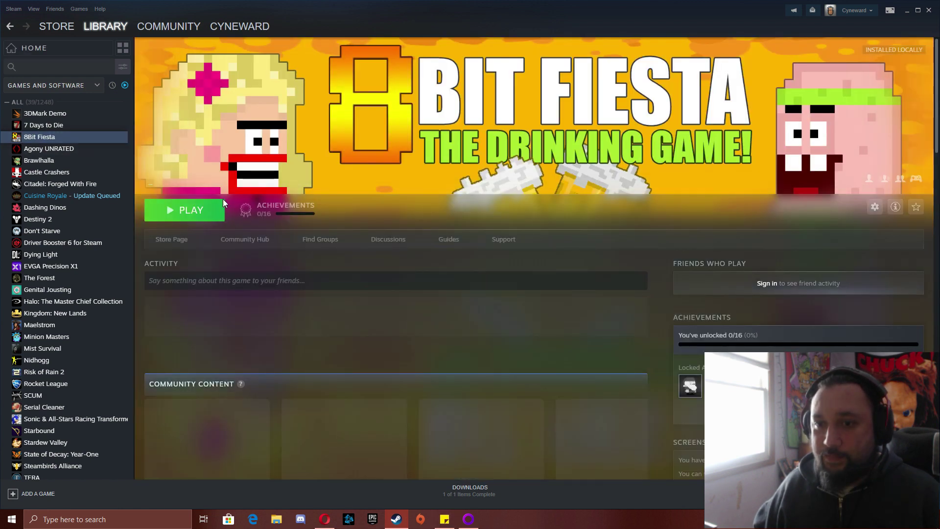
left_click(185, 209)
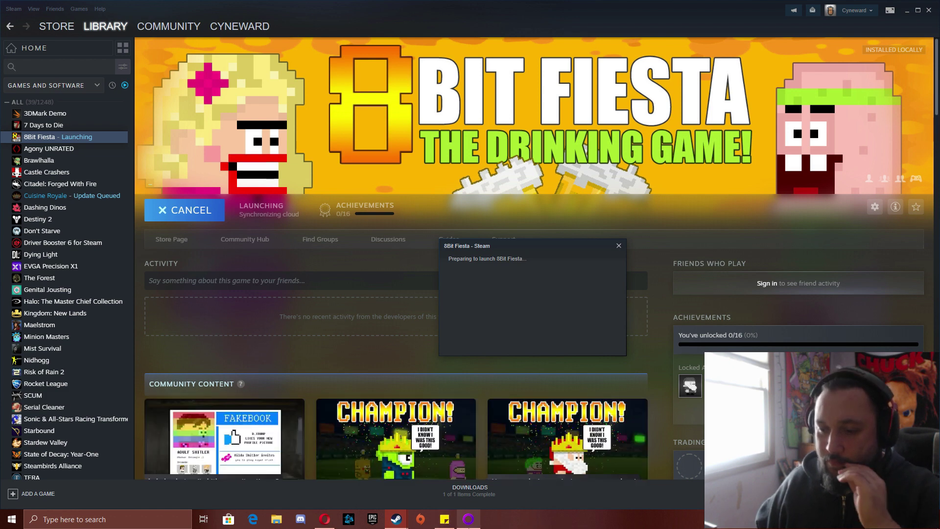
left_click(468, 523)
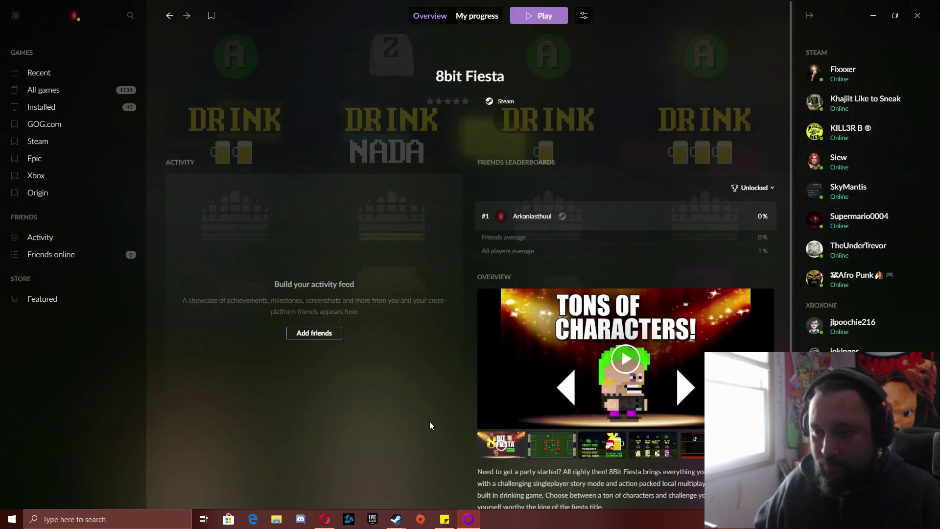
Step: Launch 8bit Fiesta with the Play button on its GOG Galaxy page
left_click(539, 20)
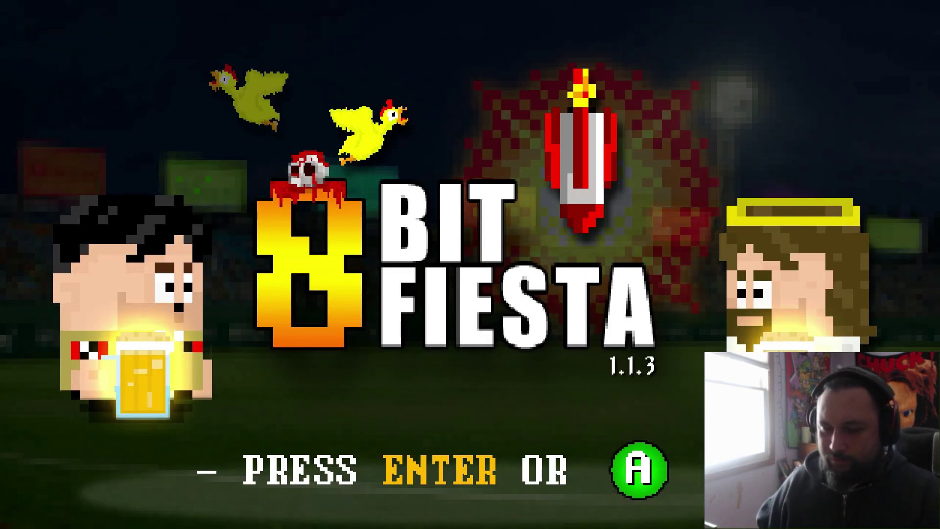
Step: Leave 8Bit Fiesta's title screen and choose QUIT GAME from its main menu
key("Return")
key("Down")
key("Down")
key("Down")
key("Down")
key("Down")
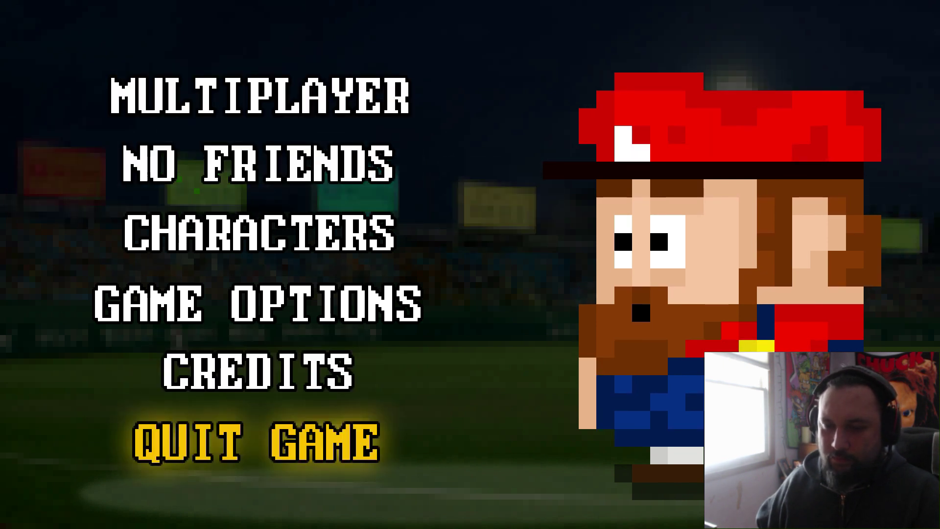
key("Return")
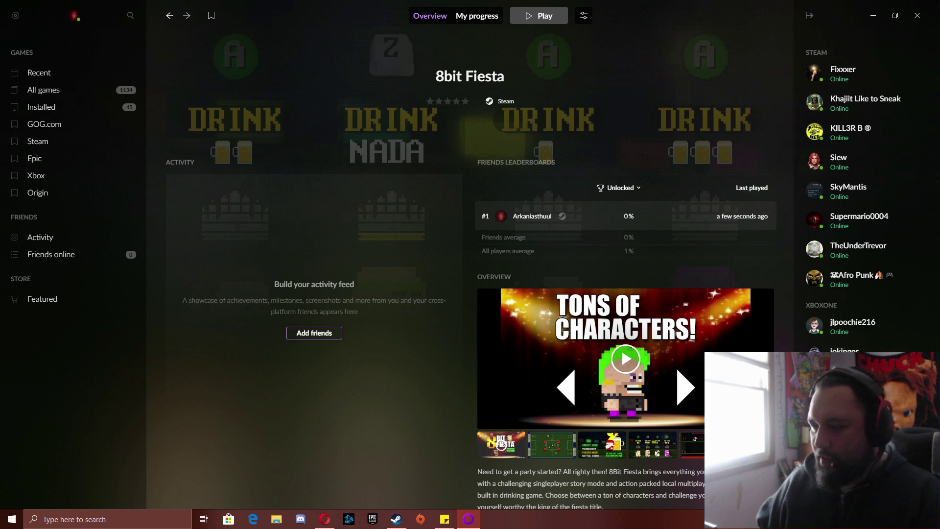
Step: Browse the Epic and Steam collections, ending on the Installed games list
mouse_move(400, 516)
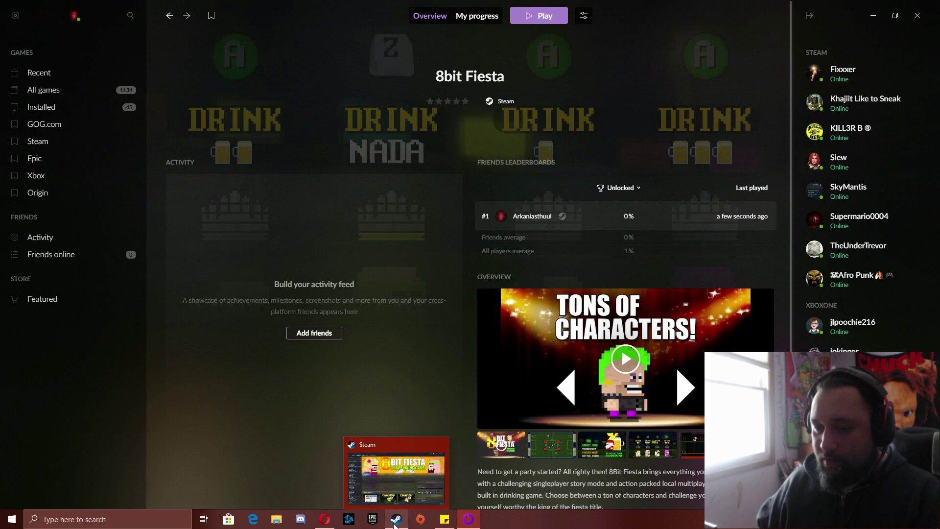
left_click(41, 160)
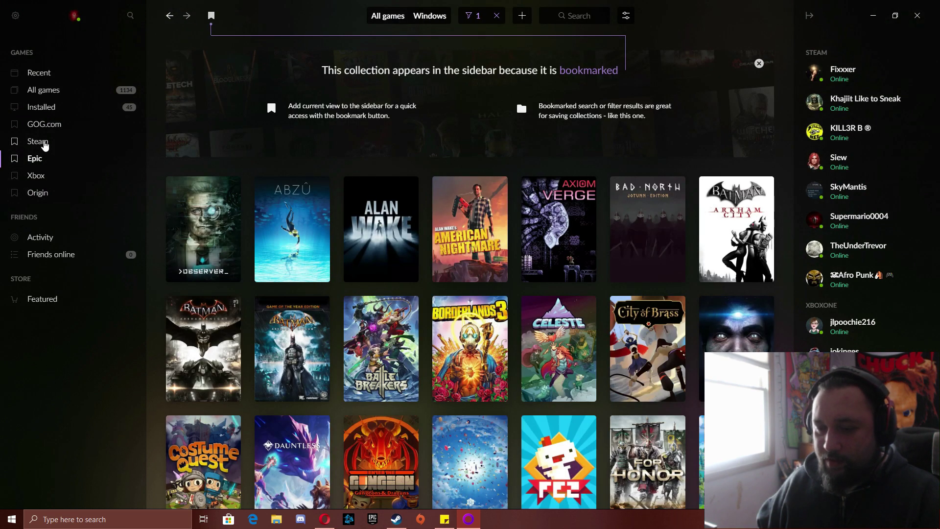
left_click(43, 142)
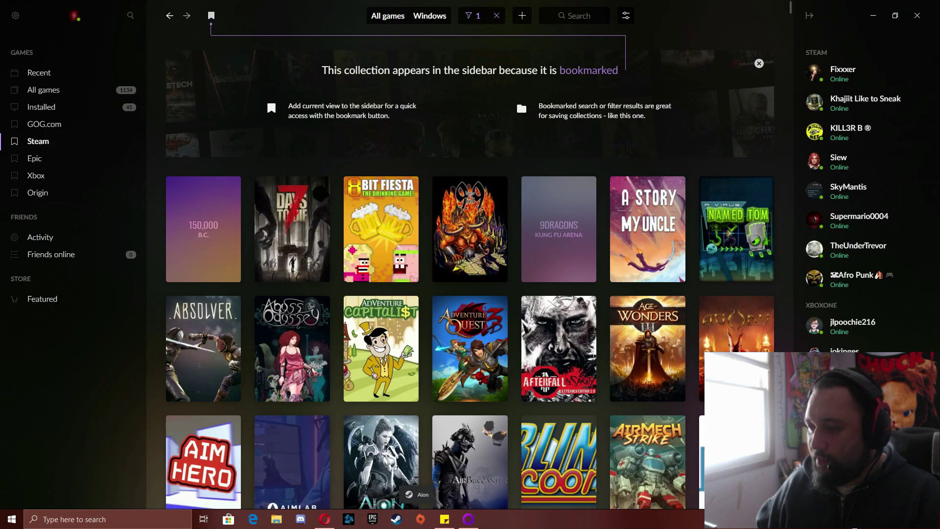
left_click(42, 107)
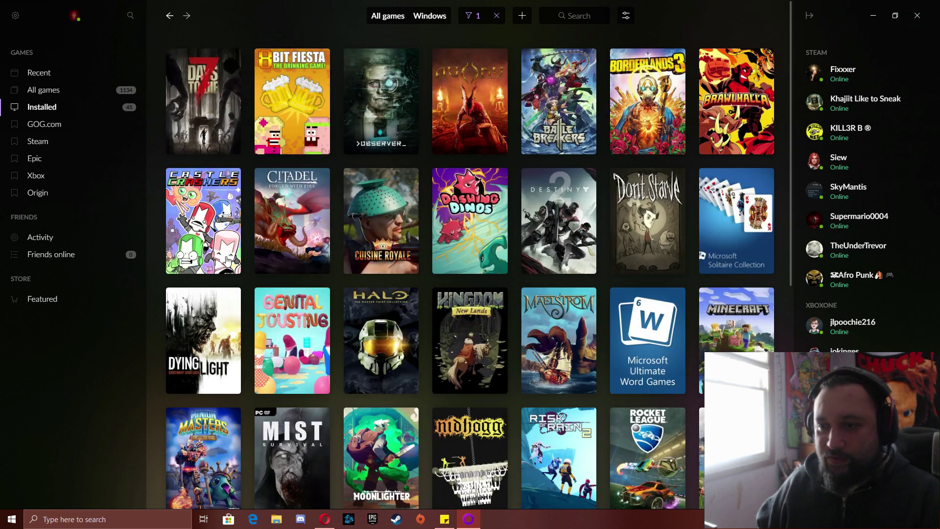
Step: Launch Halo: The Master Chief Collection, toggle the Steam overlay, then quit to desktop
double_click(390, 306)
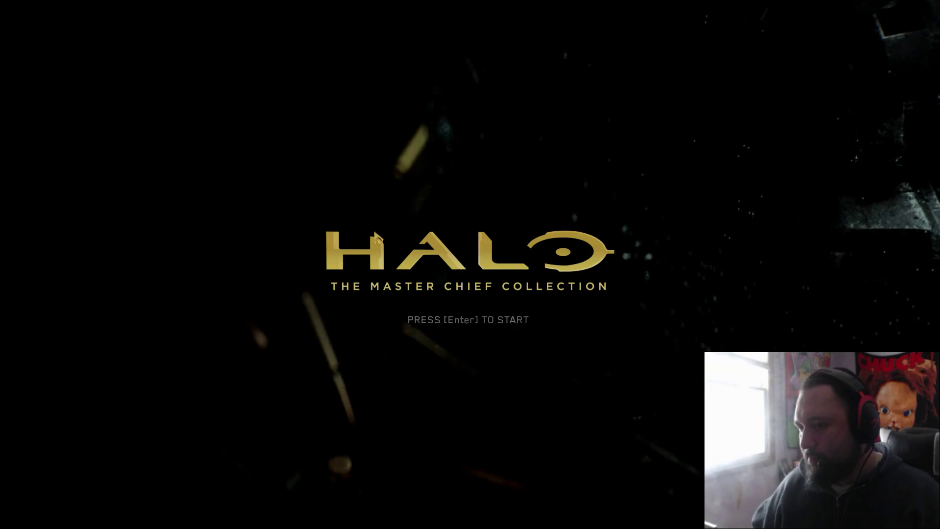
key("shift+Tab")
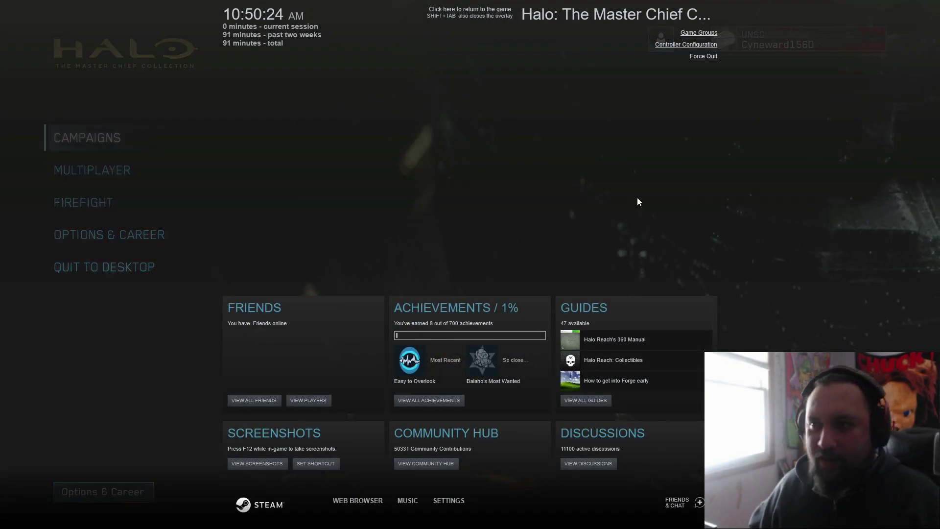
key("shift+Tab")
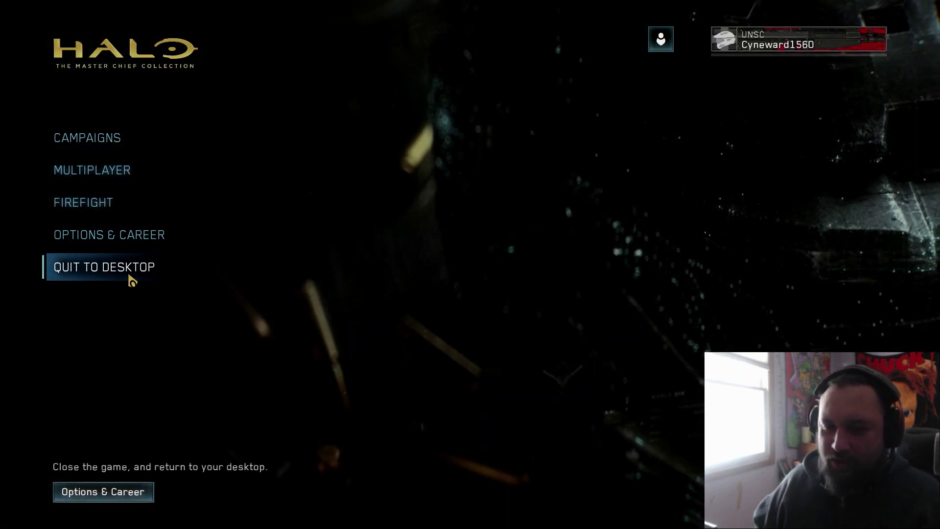
left_click(130, 279)
key("Escape")
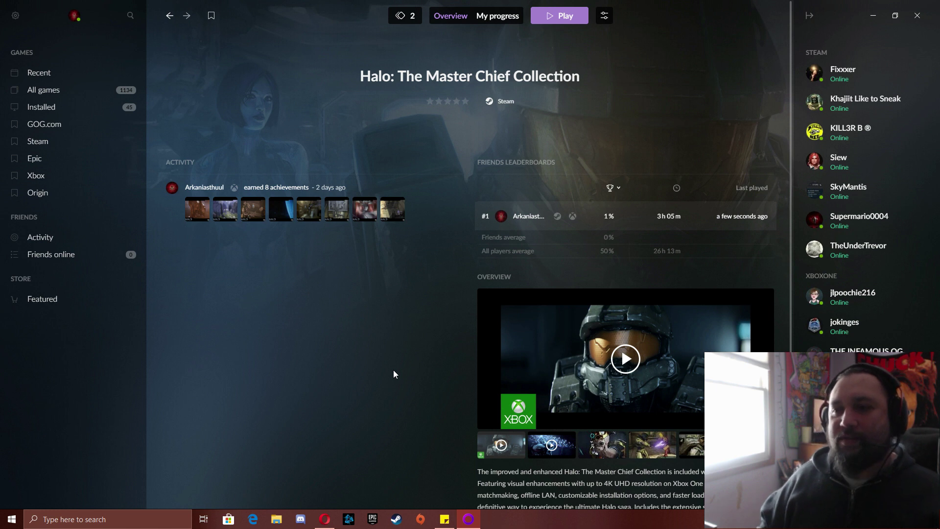
Step: Show the Installed collection and briefly open and close the account menu
left_click(62, 106)
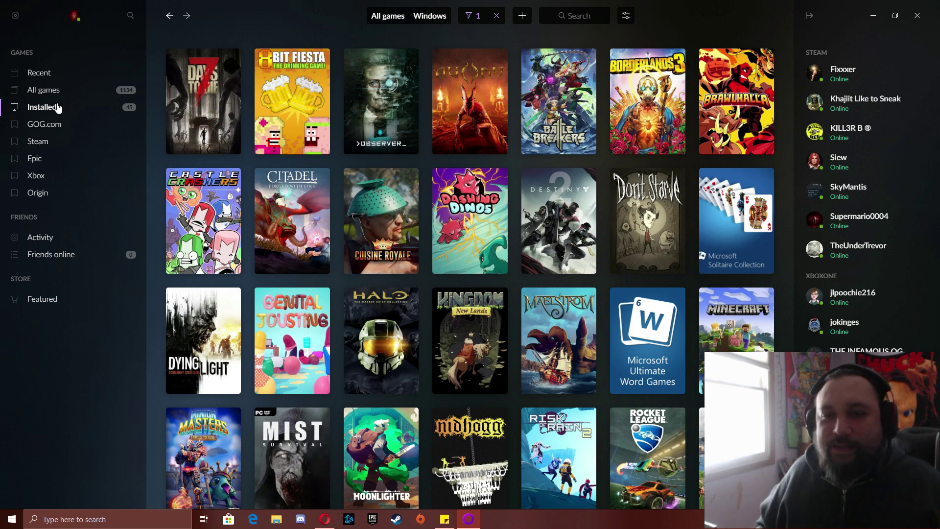
left_click(74, 16)
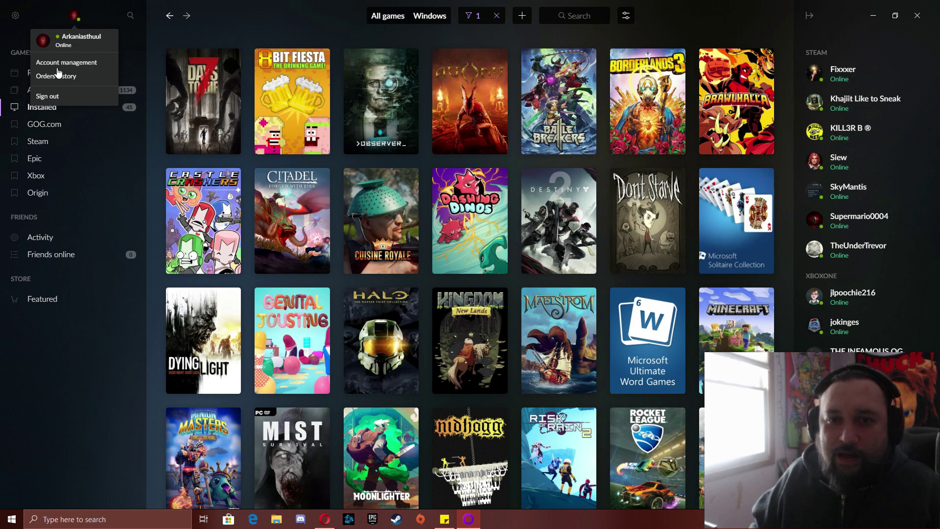
left_click(49, 457)
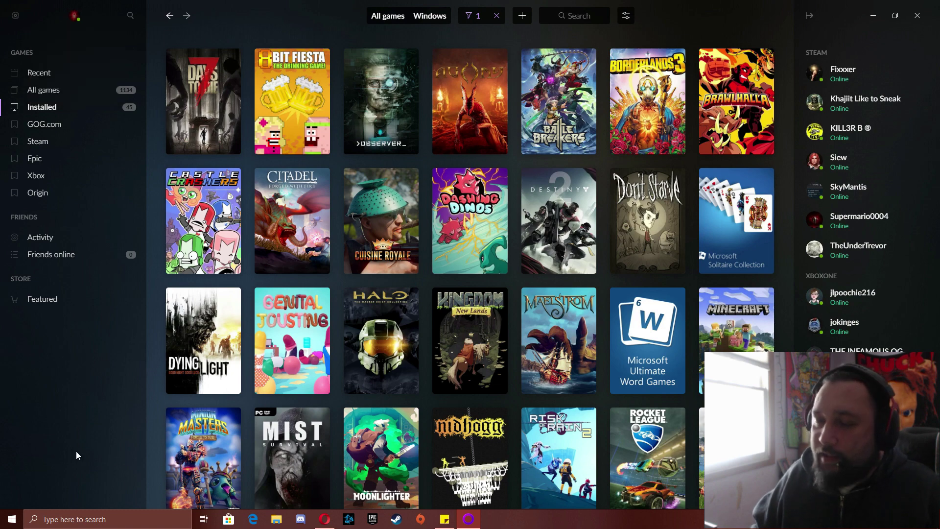
Step: Scroll through the Featured store page, then switch to the Steam collection
left_click(58, 299)
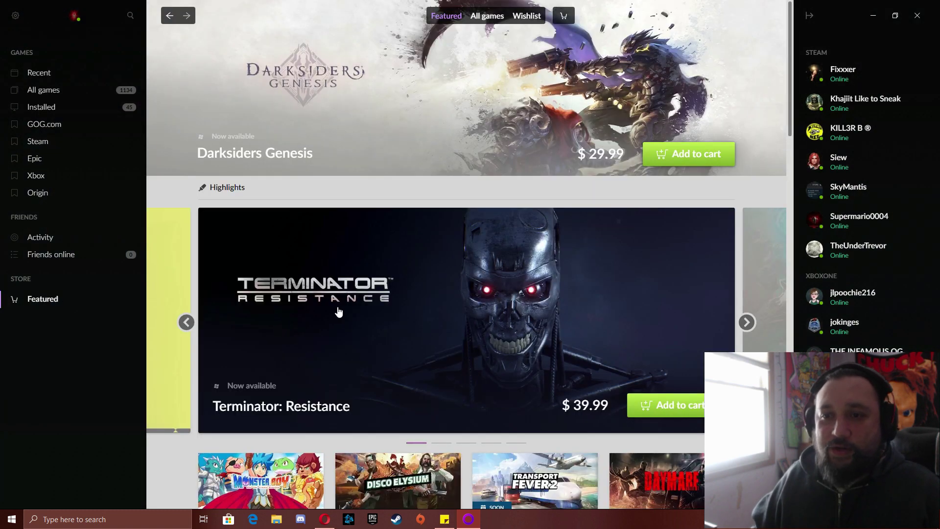
scroll(382, 227, "down", 3)
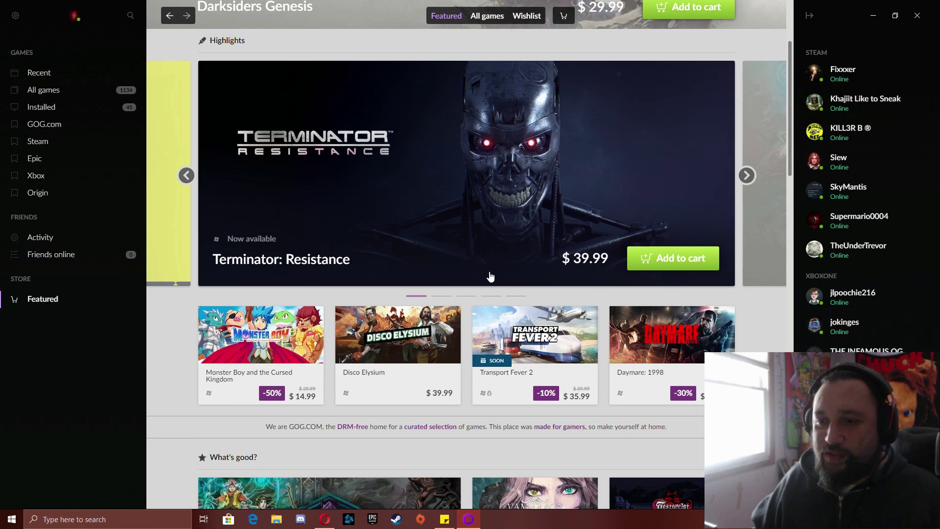
scroll(614, 305, "down", 10)
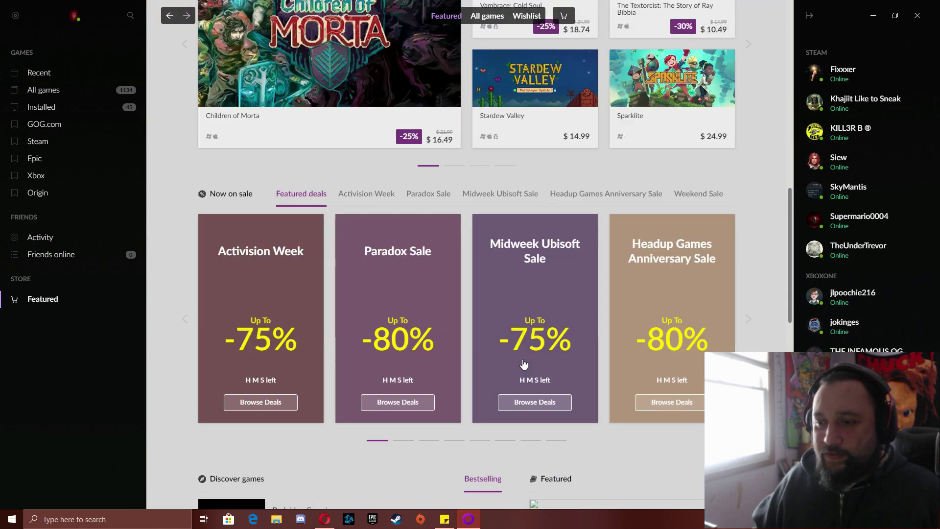
left_click(108, 142)
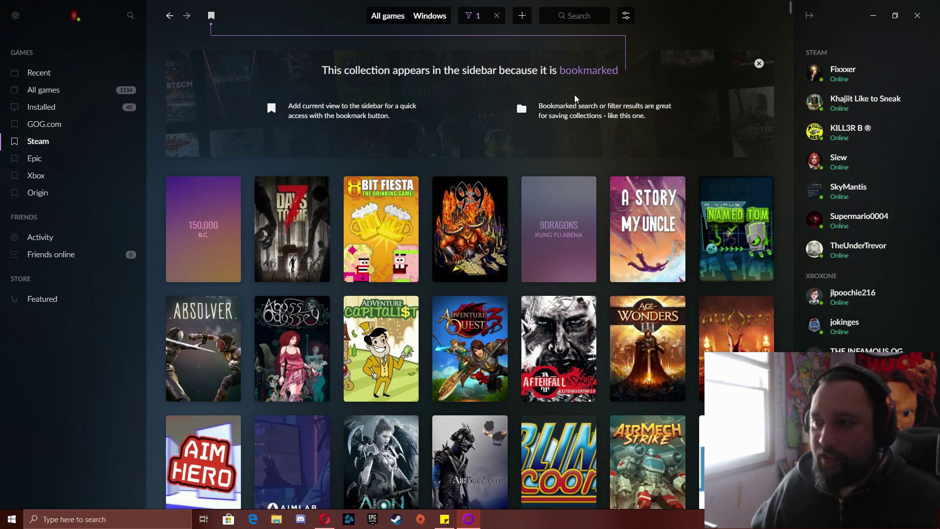
Step: Clear the Steam filter and scroll through the full game library
left_click(497, 15)
scroll(453, 328, "down", 15)
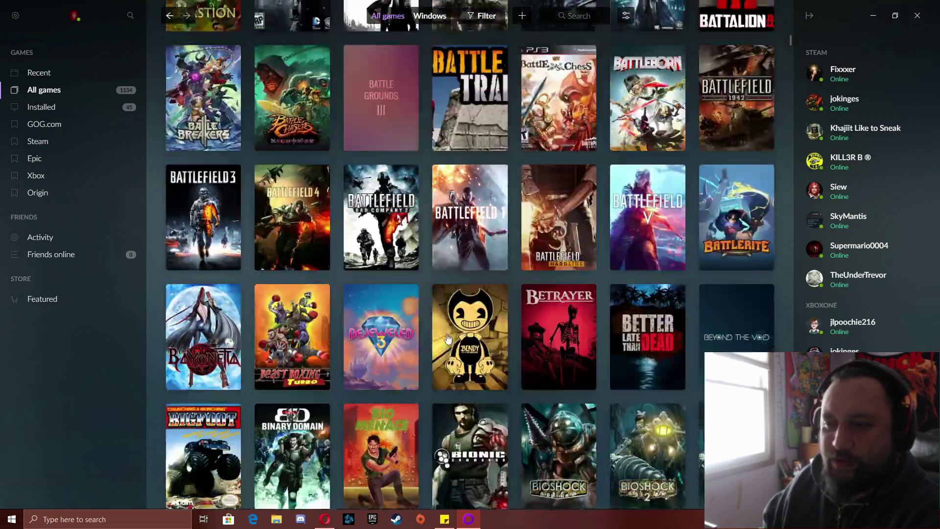
scroll(453, 328, "down", 20)
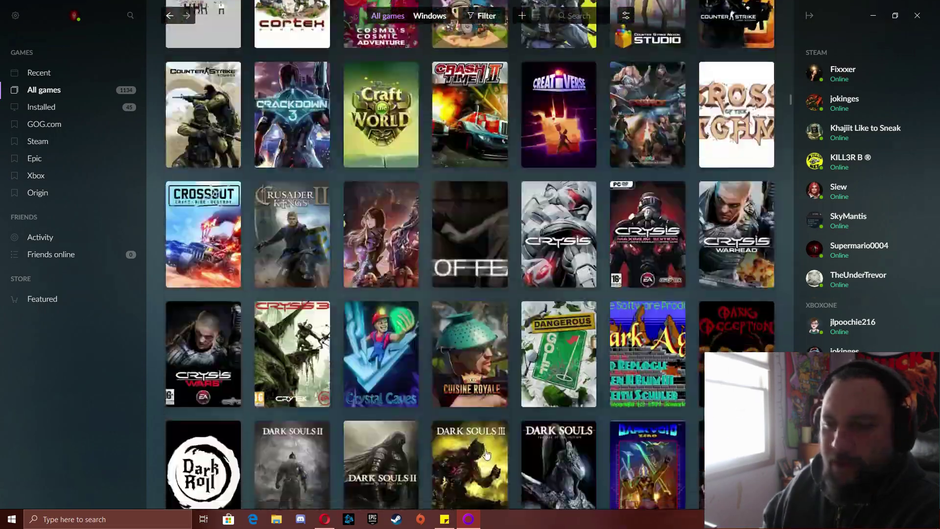
scroll(479, 420, "up", 5)
scroll(479, 420, "up", 20)
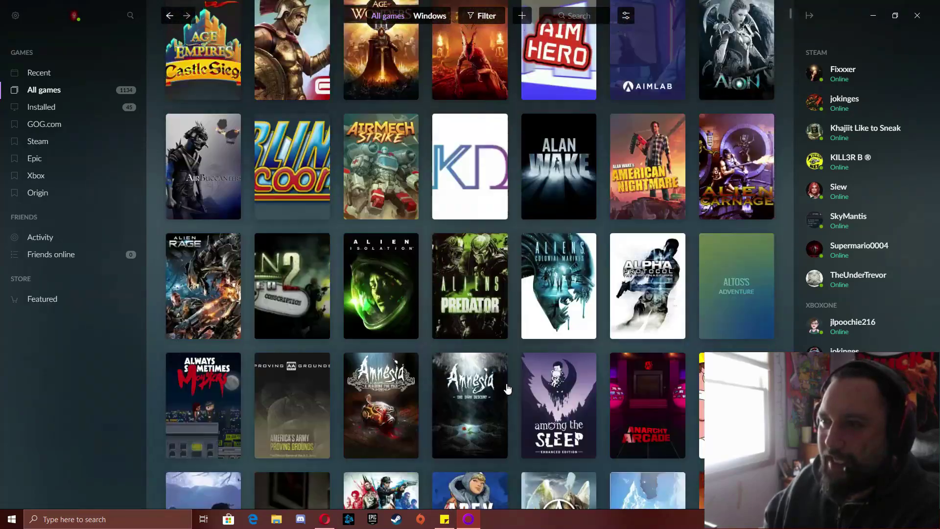
scroll(508, 389, "up", 5)
Step: Filter the library to the Platform genre
left_click(483, 15)
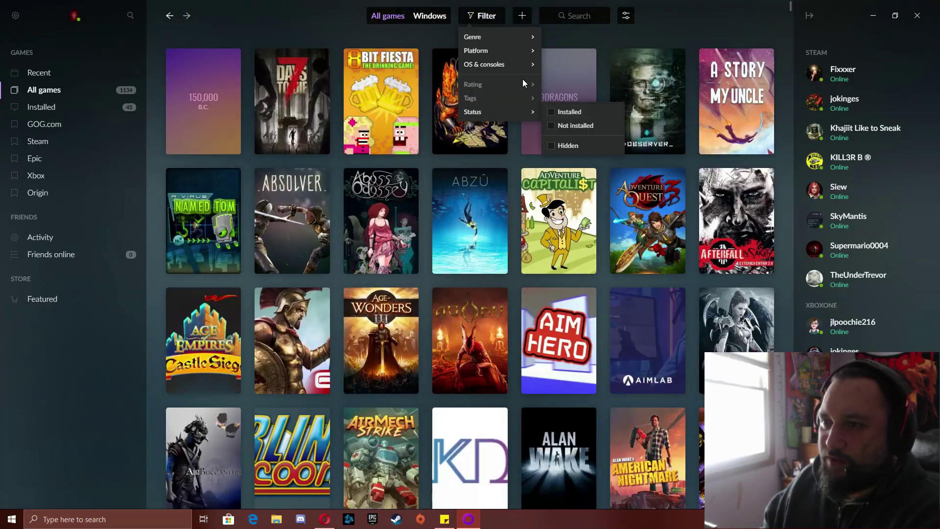
mouse_move(523, 39)
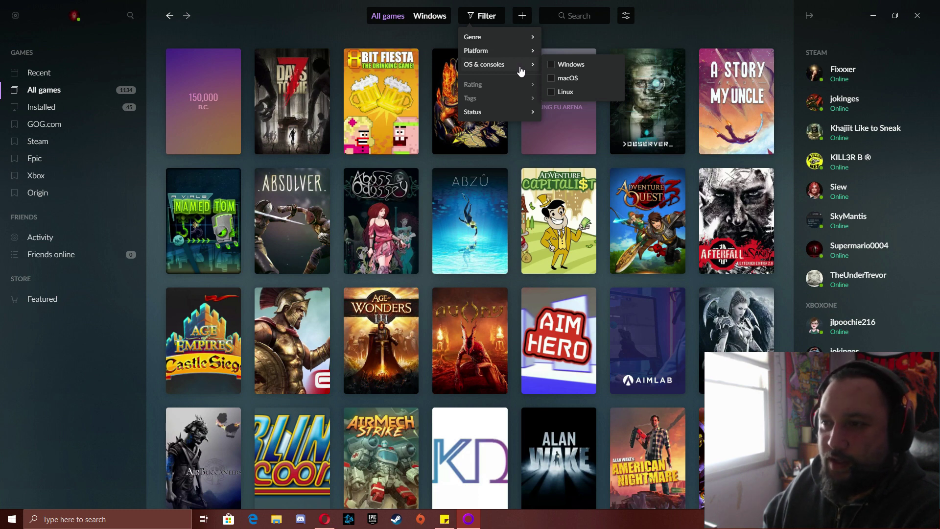
mouse_move(526, 113)
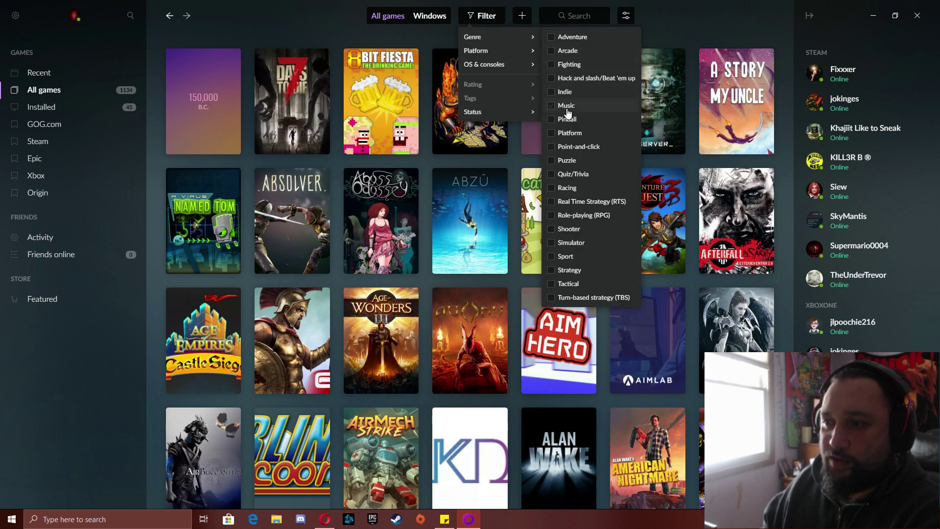
left_click(574, 135)
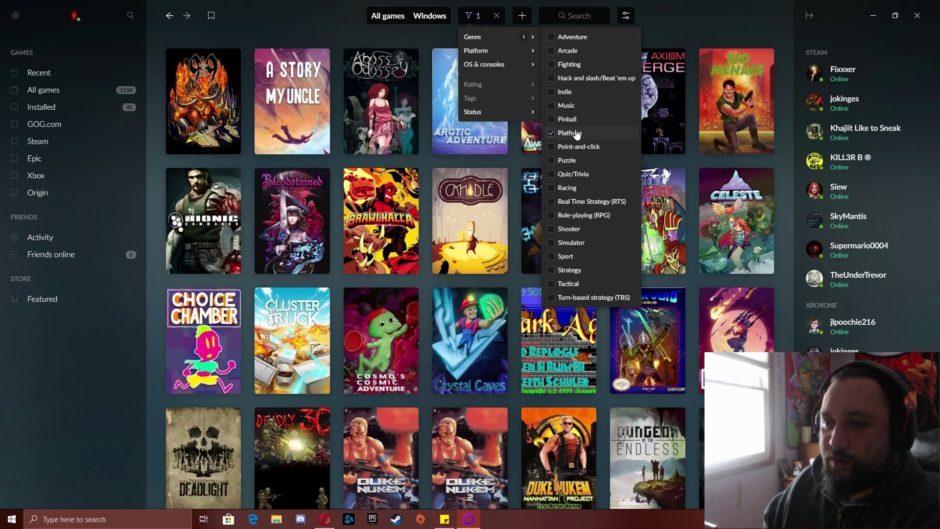
scroll(516, 319, "down", 10)
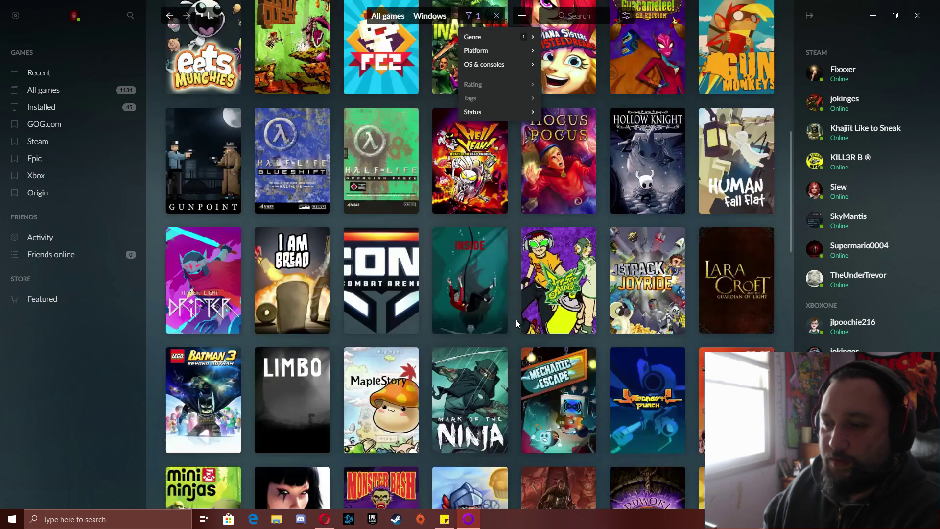
scroll(516, 320, "up", 10)
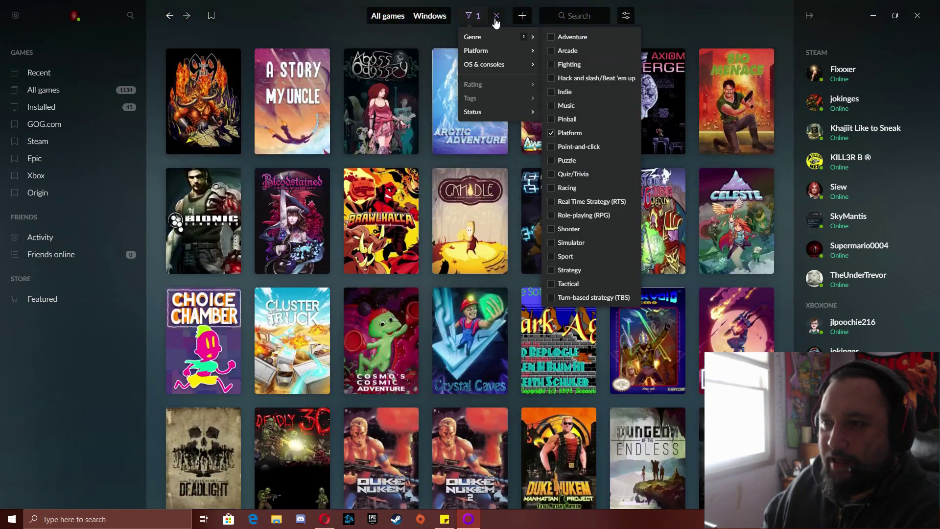
left_click(497, 18)
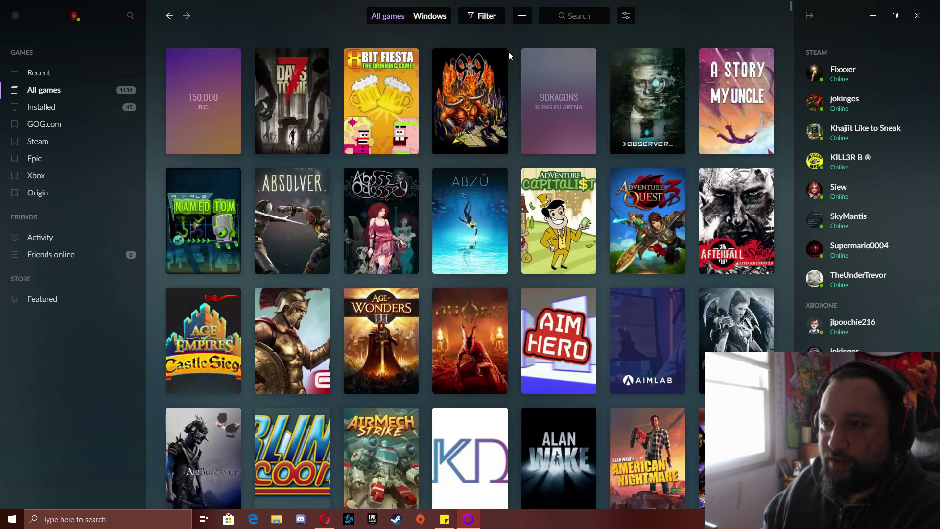
left_click(523, 17)
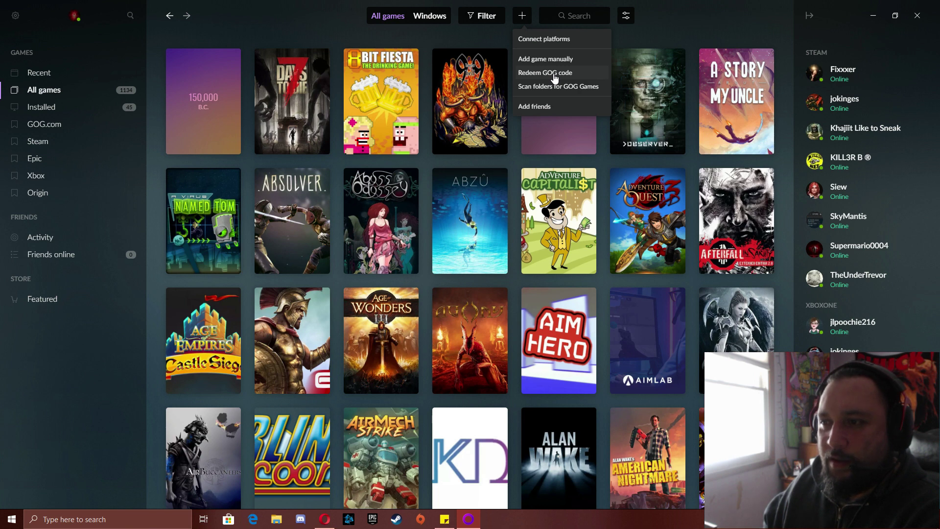
left_click(552, 107)
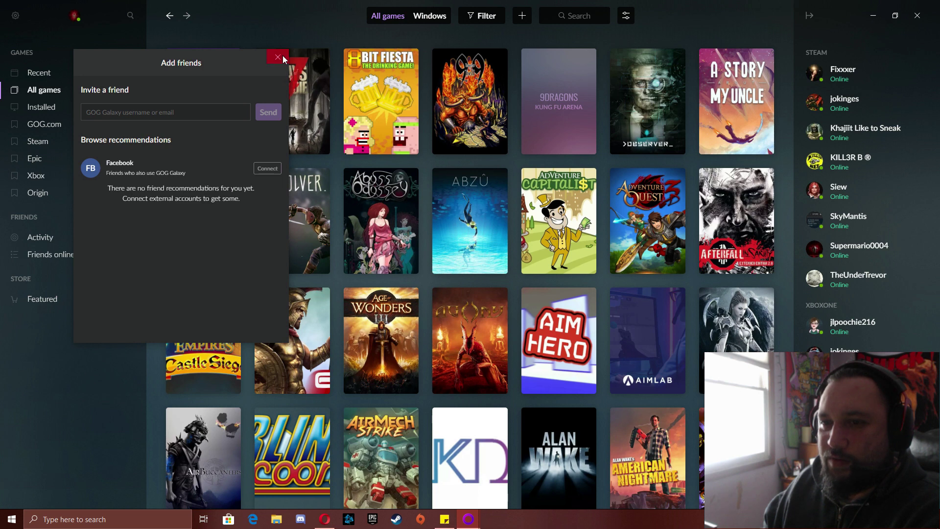
left_click(481, 10)
left_click(522, 15)
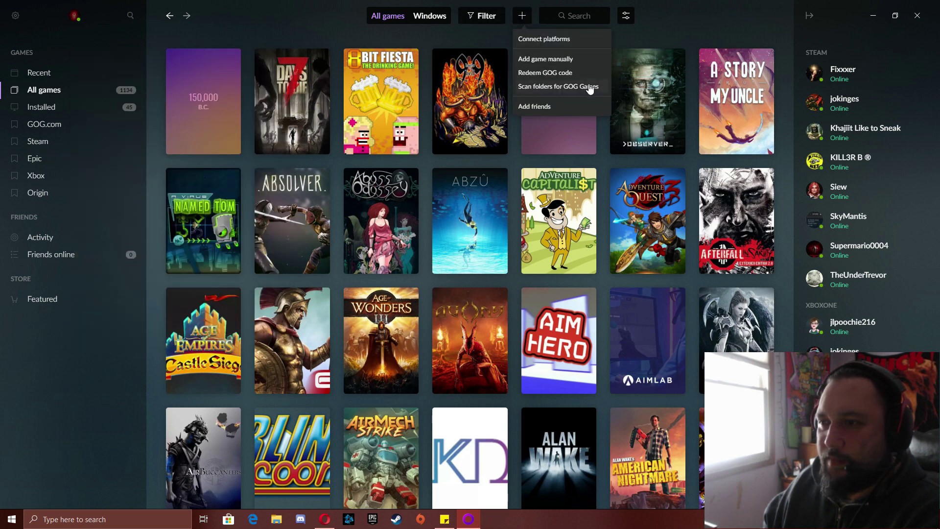
left_click(588, 60)
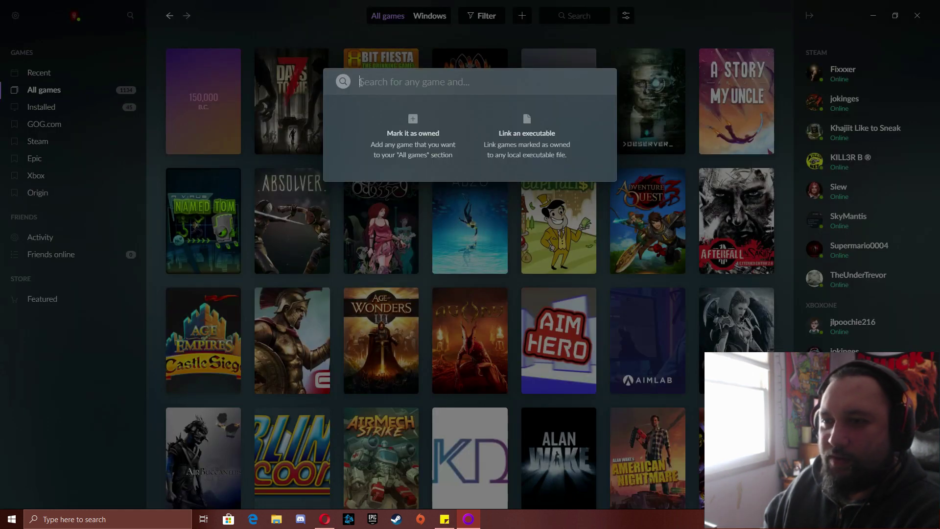
key("Escape")
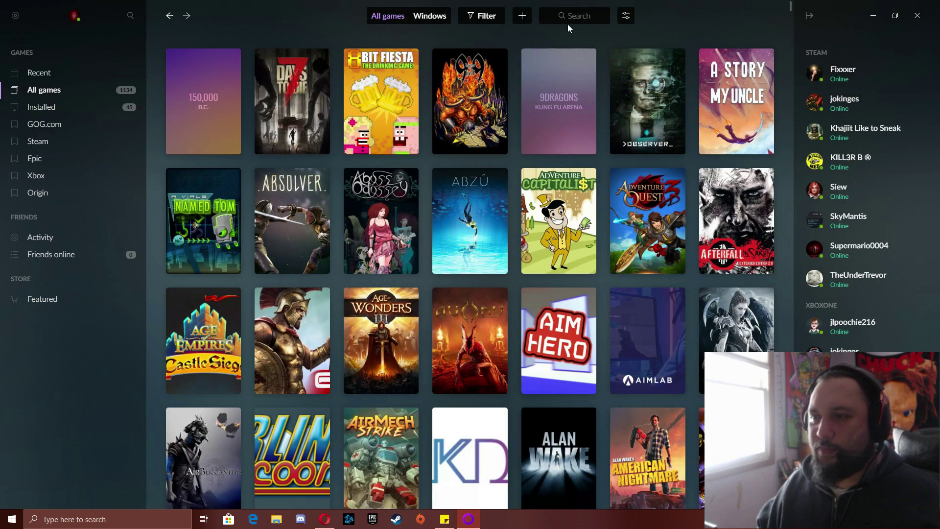
Step: Sort the all-games library by Achievements %
left_click(626, 16)
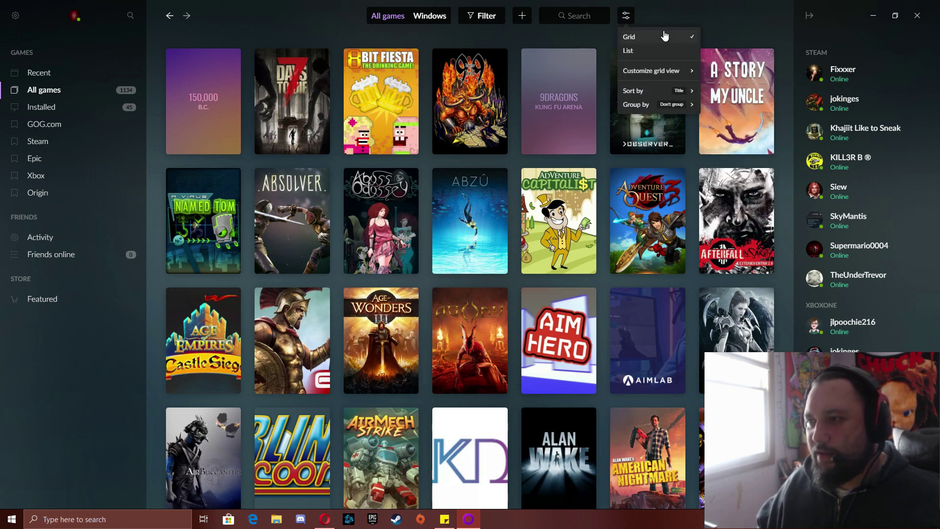
mouse_move(670, 91)
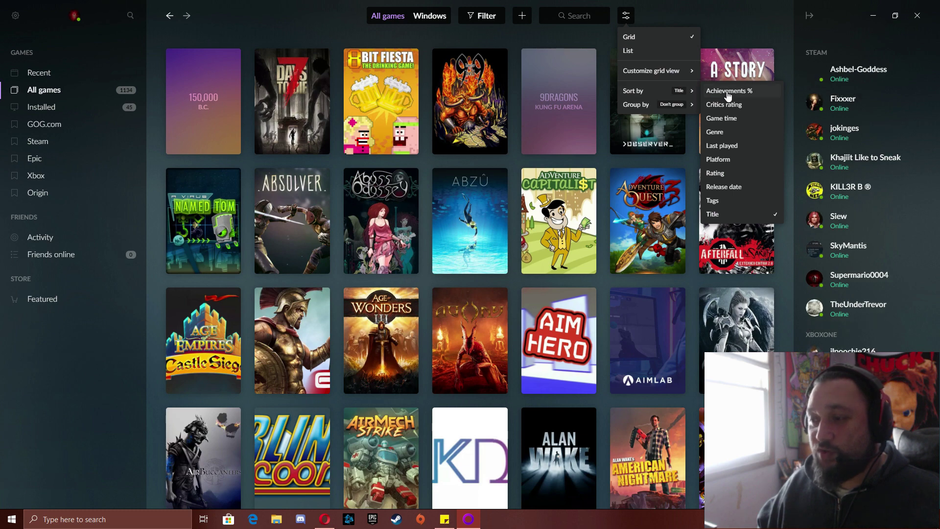
left_click(730, 91)
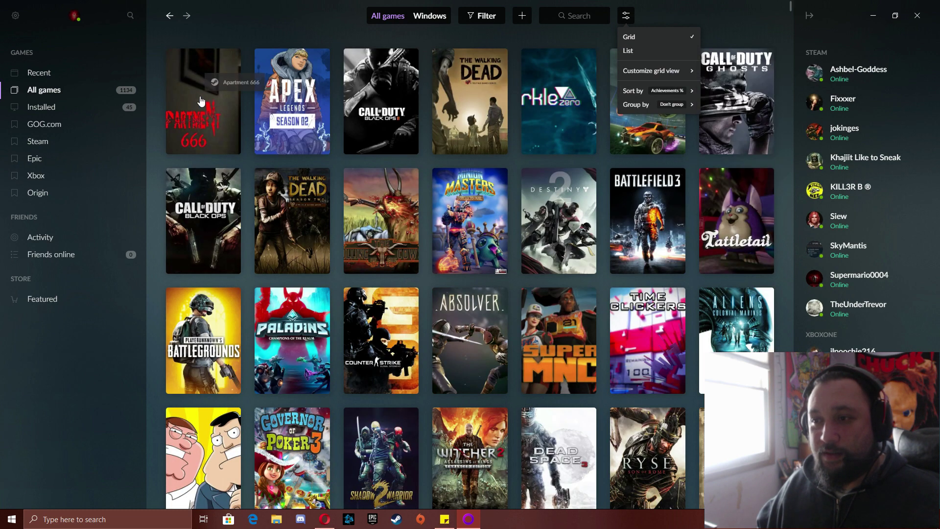
mouse_move(696, 96)
Step: Open the top-left main menu and close it without choosing anything
left_click(15, 17)
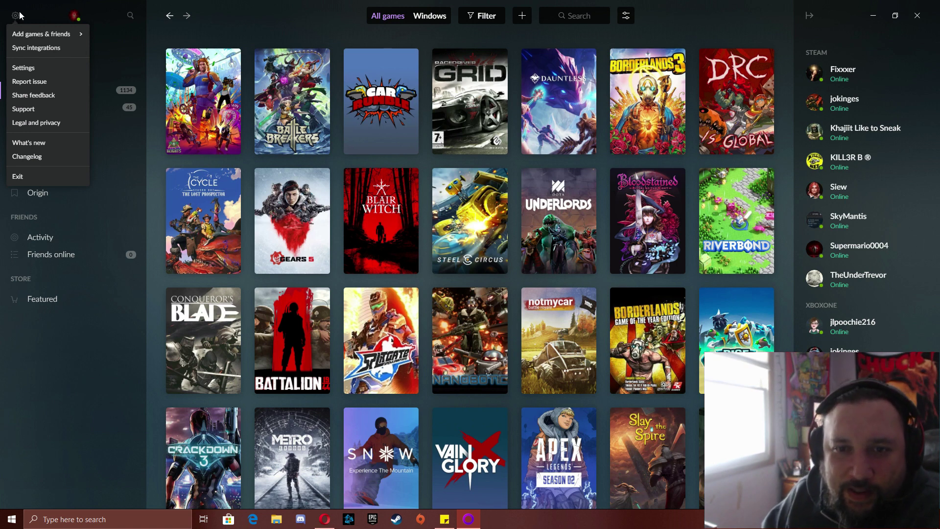
mouse_move(52, 38)
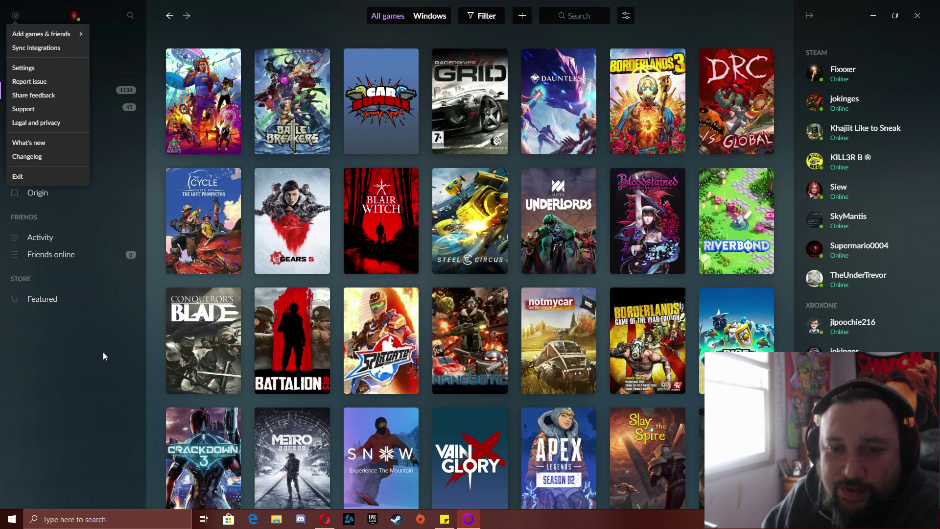
left_click(264, 28)
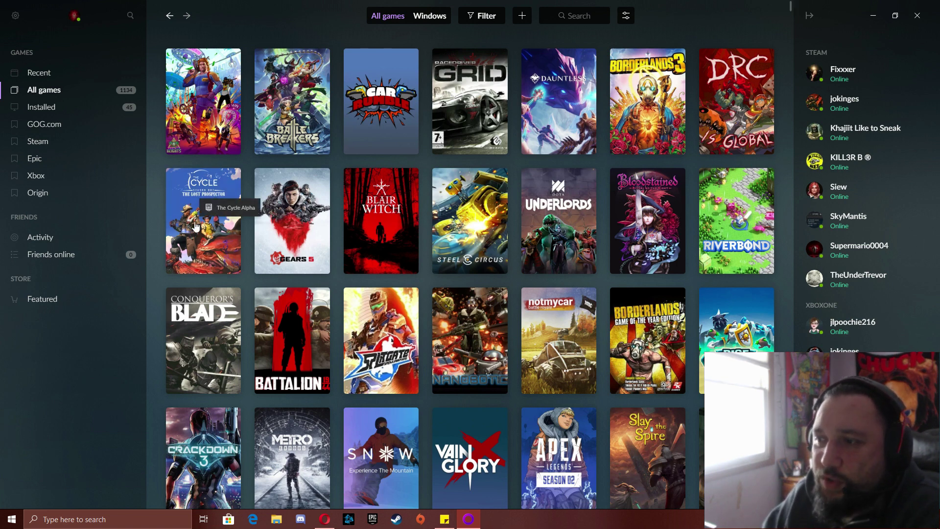
Step: Show only installed games and bring up options for an Xbox friend and two Steam friends
left_click(55, 108)
scroll(490, 270, "down", 7)
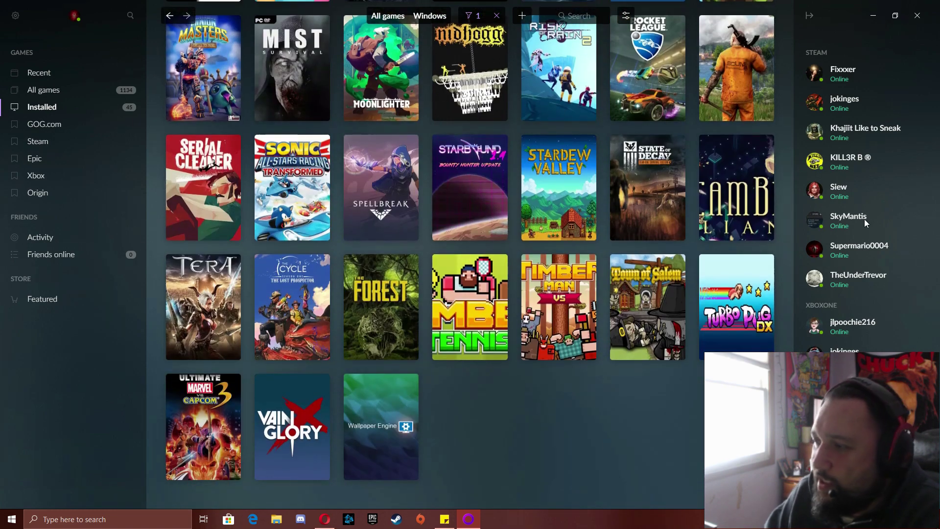
left_click(859, 328)
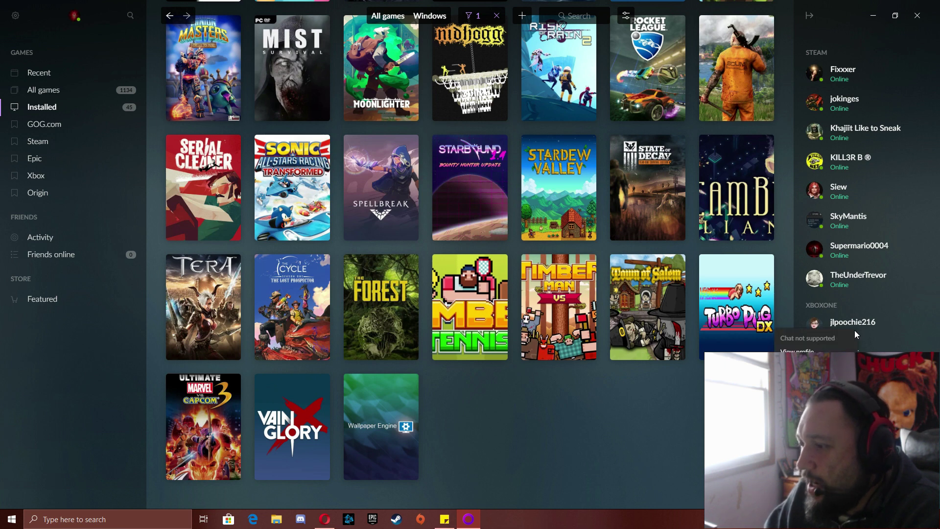
left_click(862, 279)
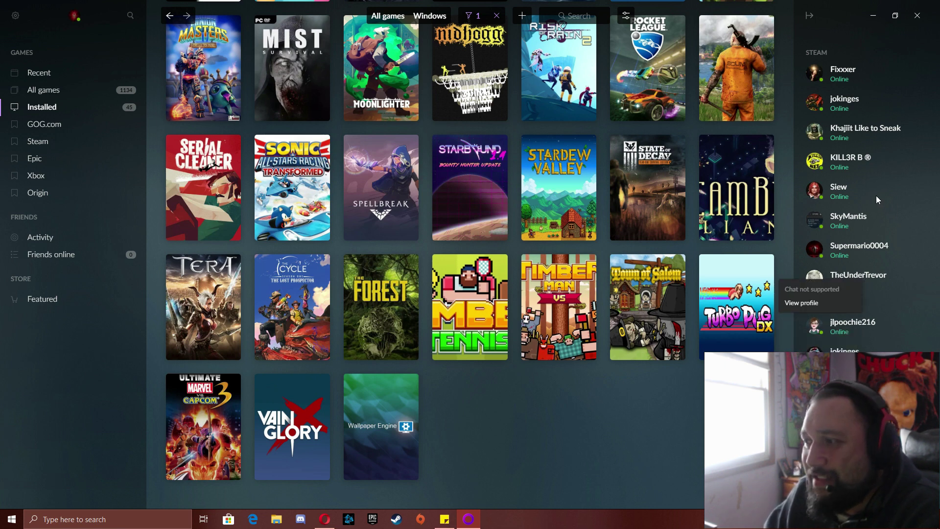
left_click(847, 166)
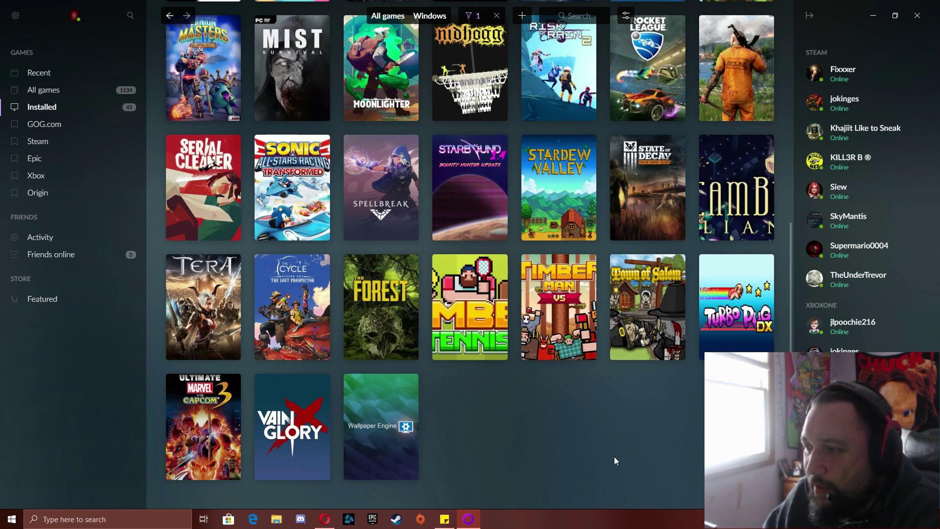
scroll(563, 454, "up", 7)
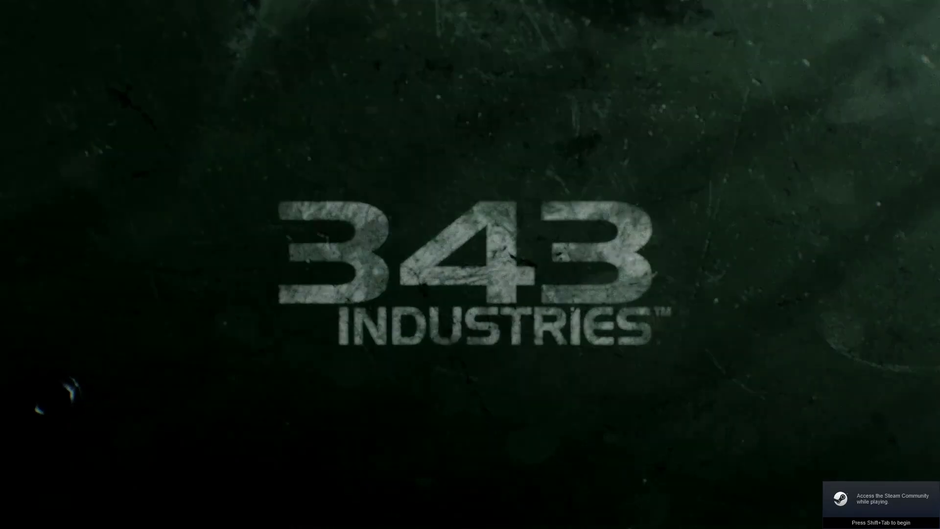
Step: Switch away from the launching Halo with Alt+Tab to view running processes
key("alt+Tab")
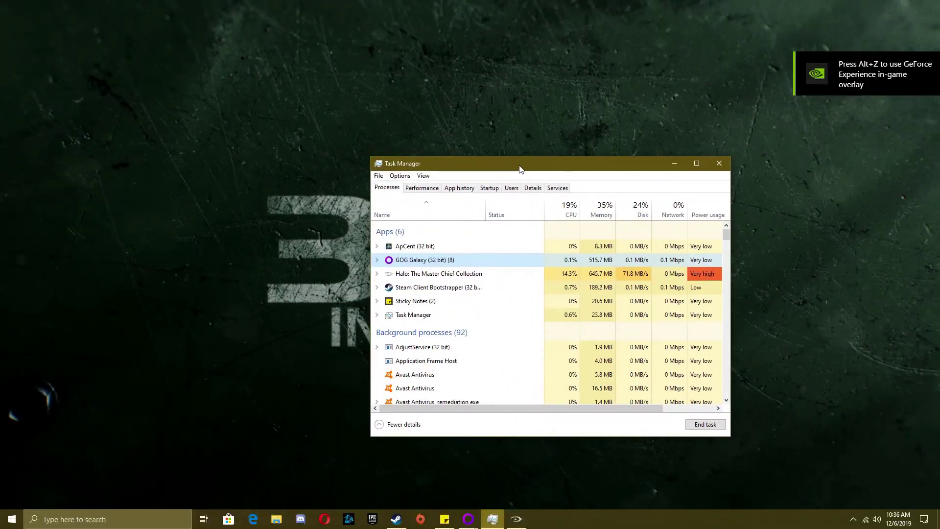